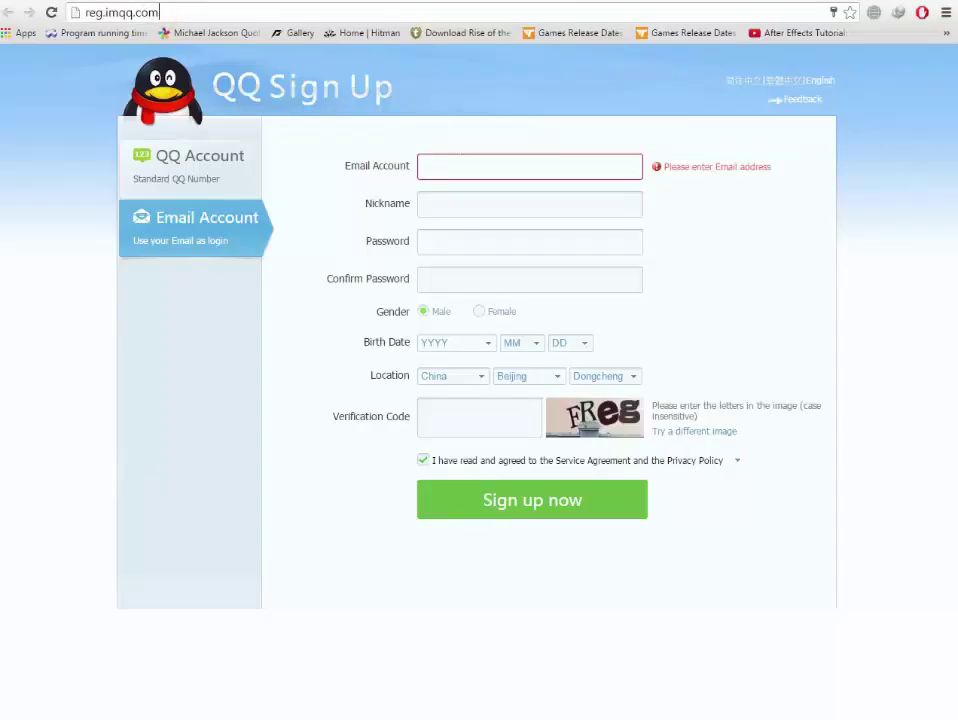
# Enter the registration email address by accepting the autofill suggestion
pyautogui.click(460, 165)
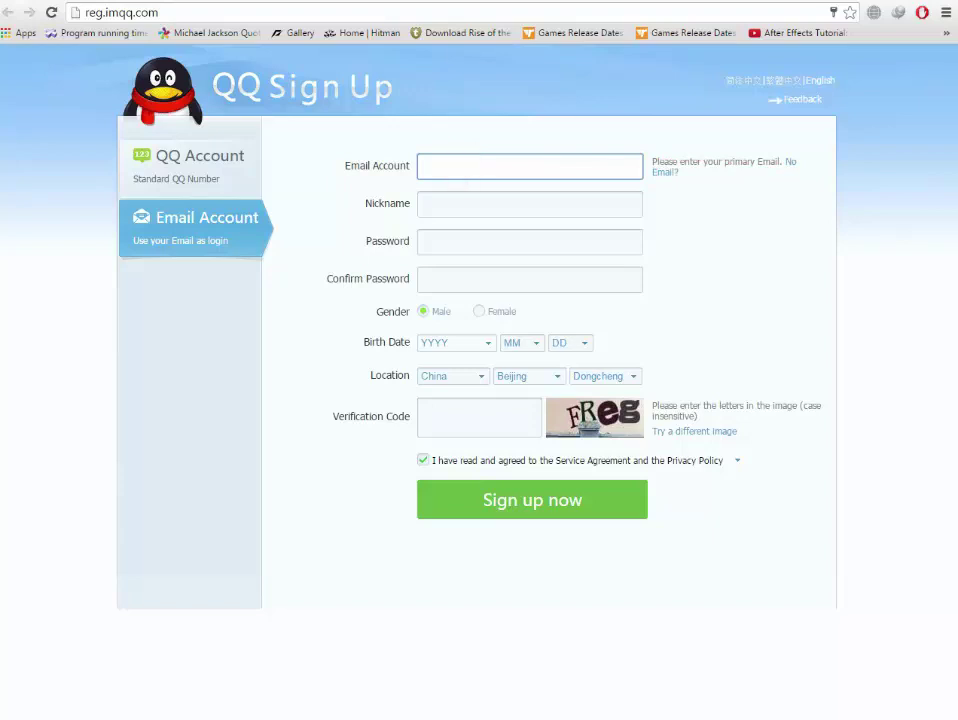
pyautogui.write('q')
pyautogui.press('Down')
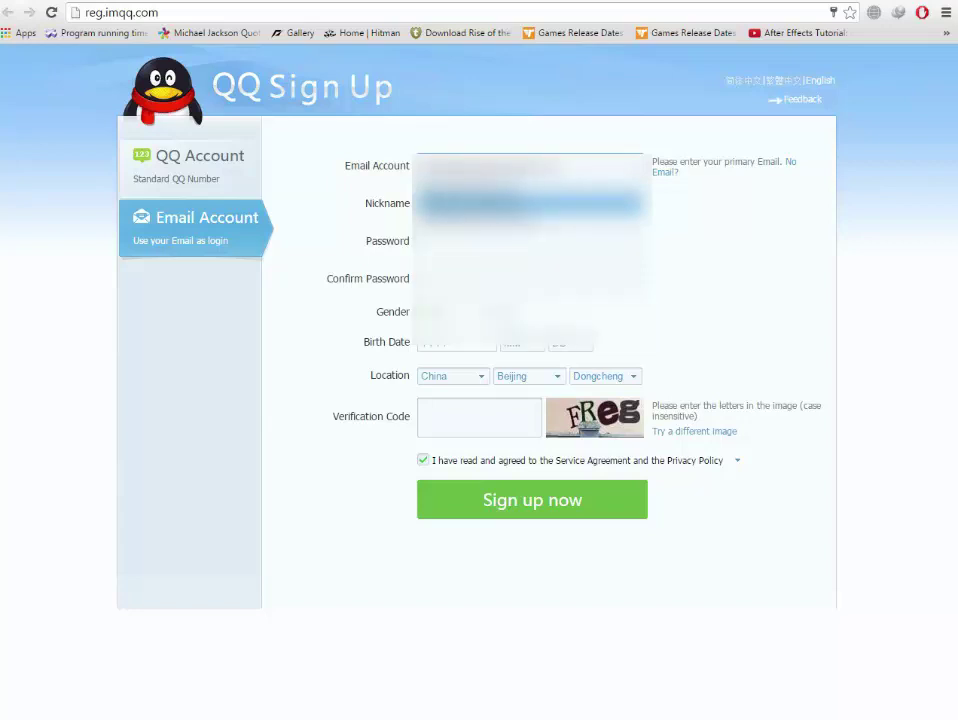
# Enter the nickname, then type the account password and repeat it in Confirm Password
pyautogui.click(496, 195)
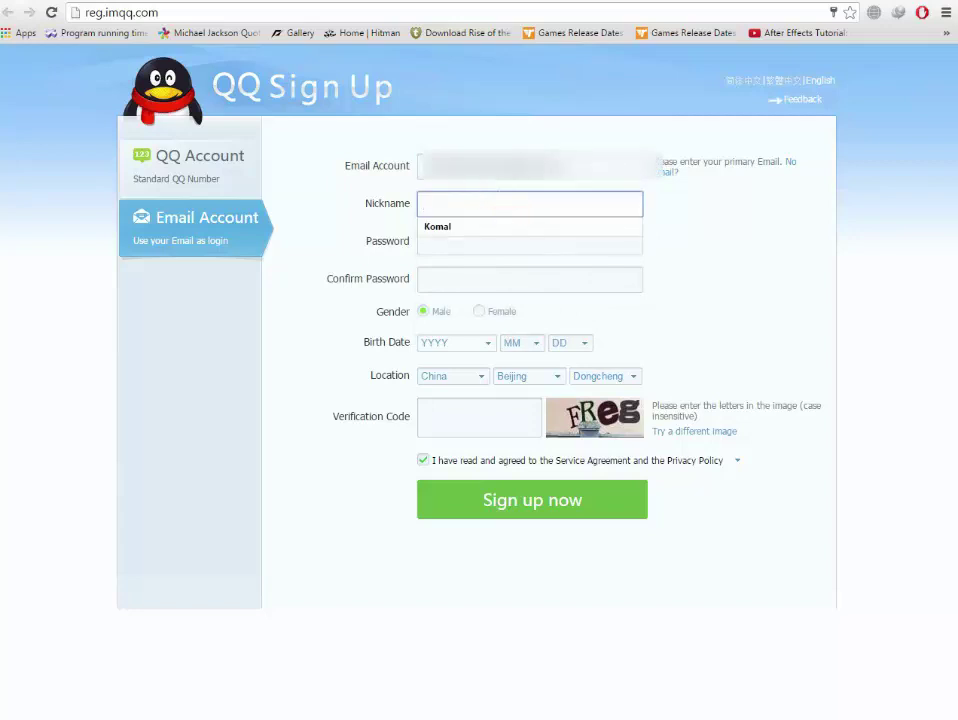
pyautogui.write('kom')
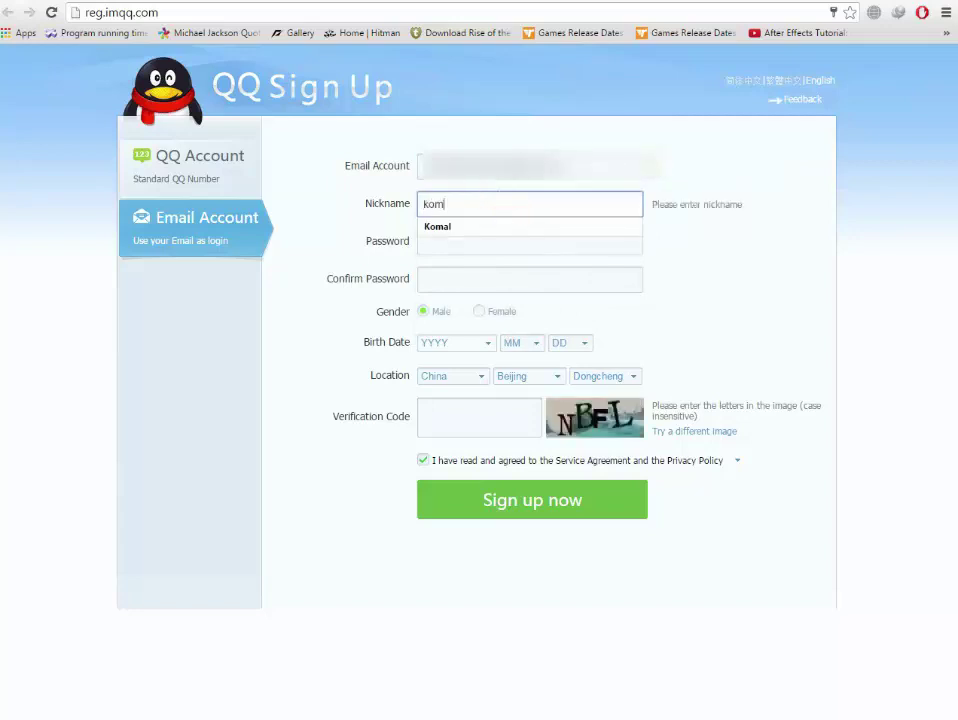
pyautogui.write('al')
pyautogui.press('Tab')
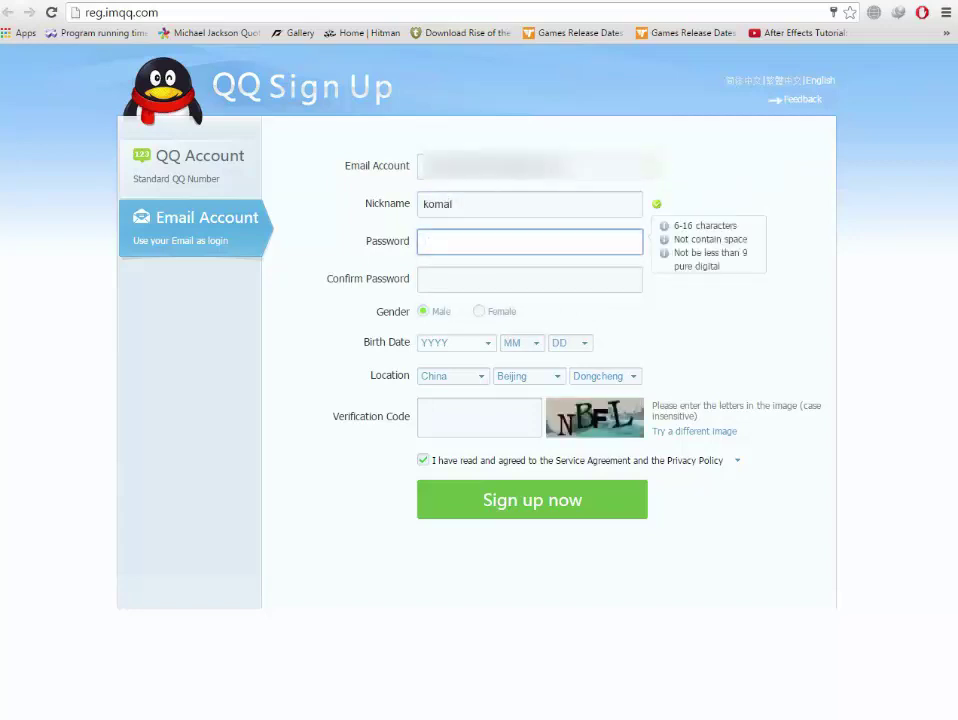
pyautogui.write('••••')
pyautogui.press('Tab')
pyautogui.write('••')
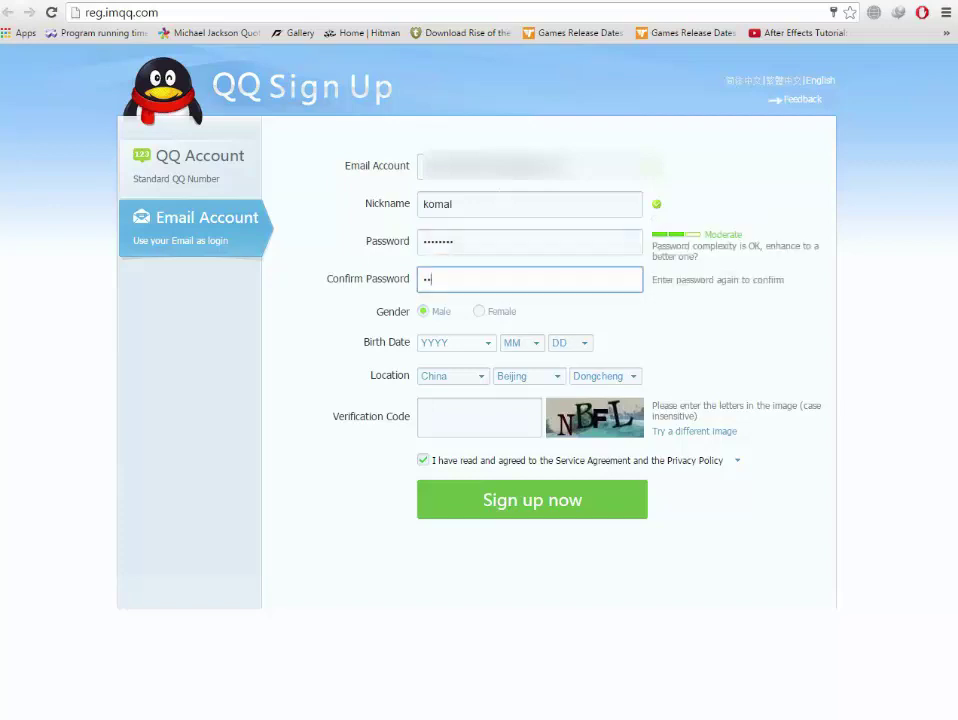
pyautogui.write('••••••')
pyautogui.click(479, 312)
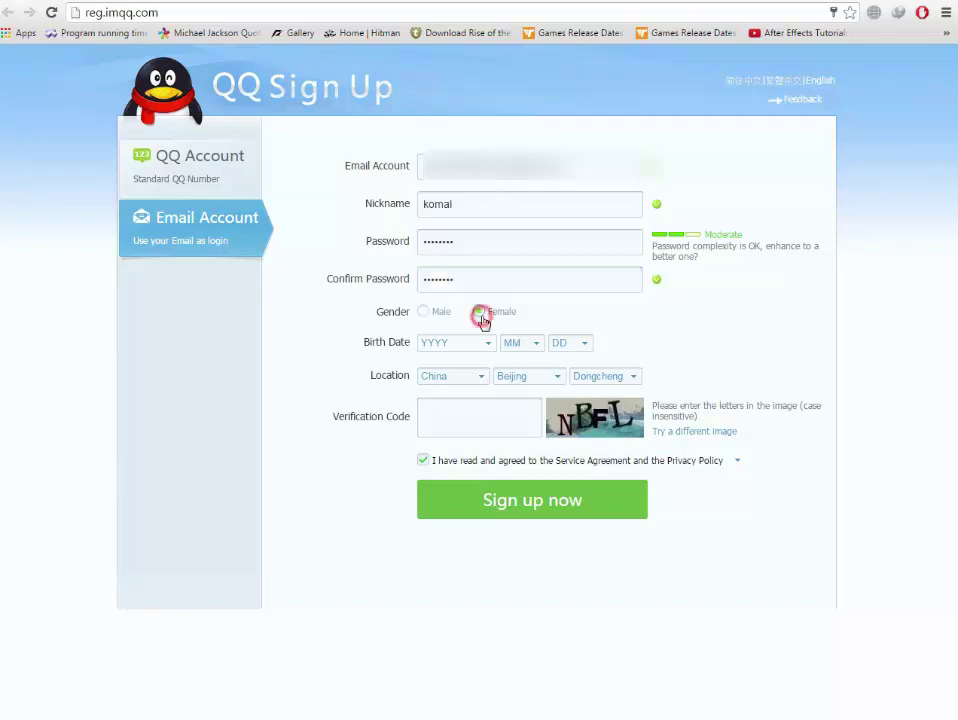
pyautogui.click(480, 342)
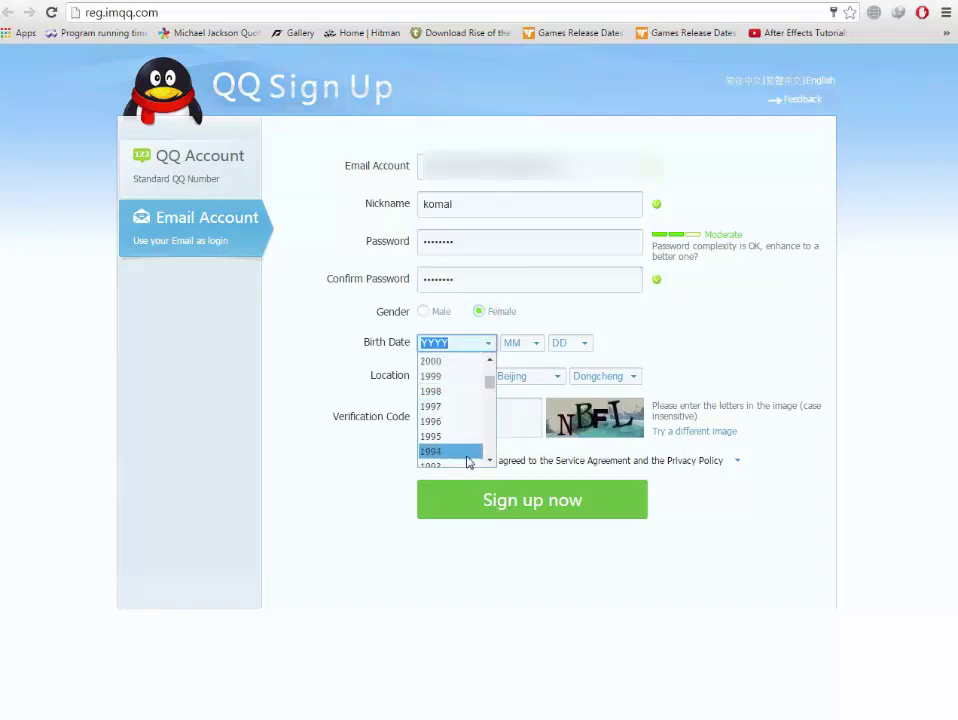
pyautogui.click(466, 452)
pyautogui.click(539, 343)
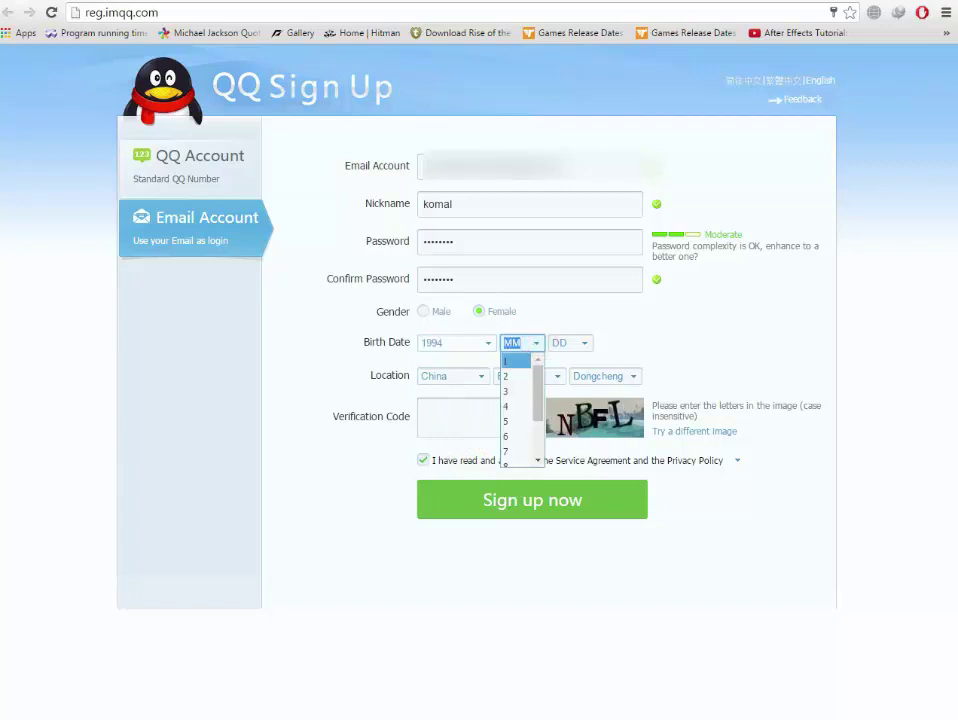
pyautogui.scroll(-3, 515, 434)
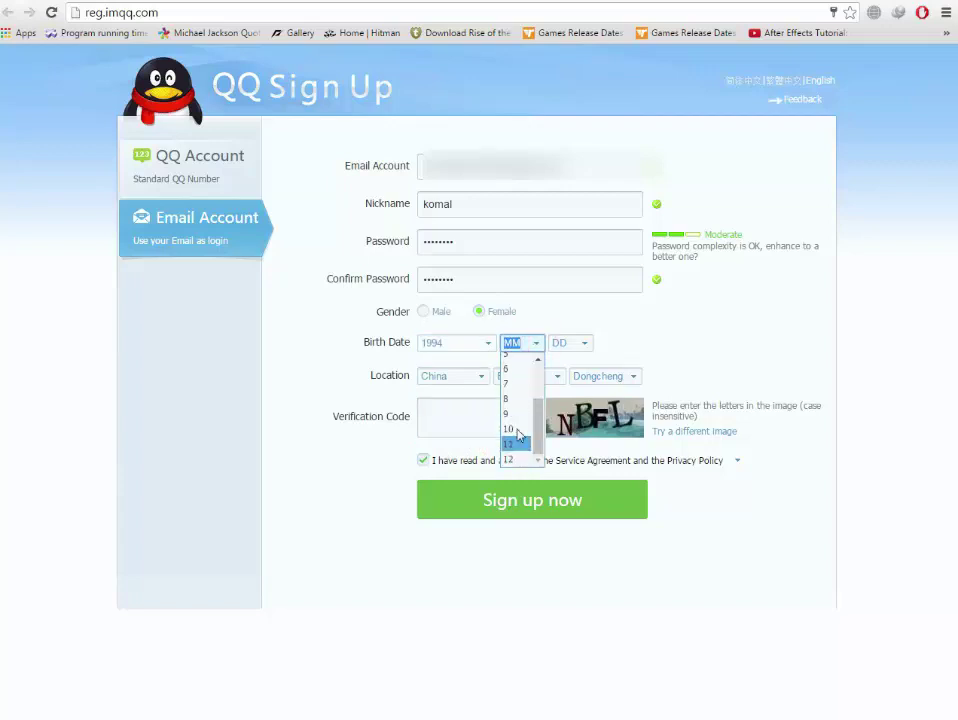
pyautogui.click(515, 399)
pyautogui.click(575, 343)
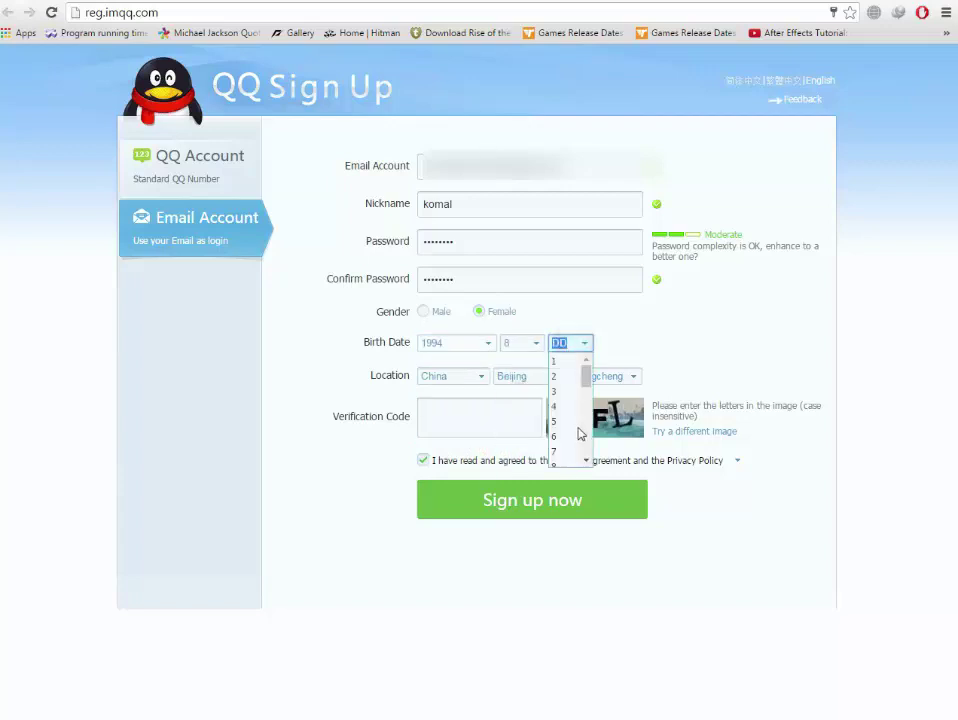
pyautogui.scroll(-5, 572, 425)
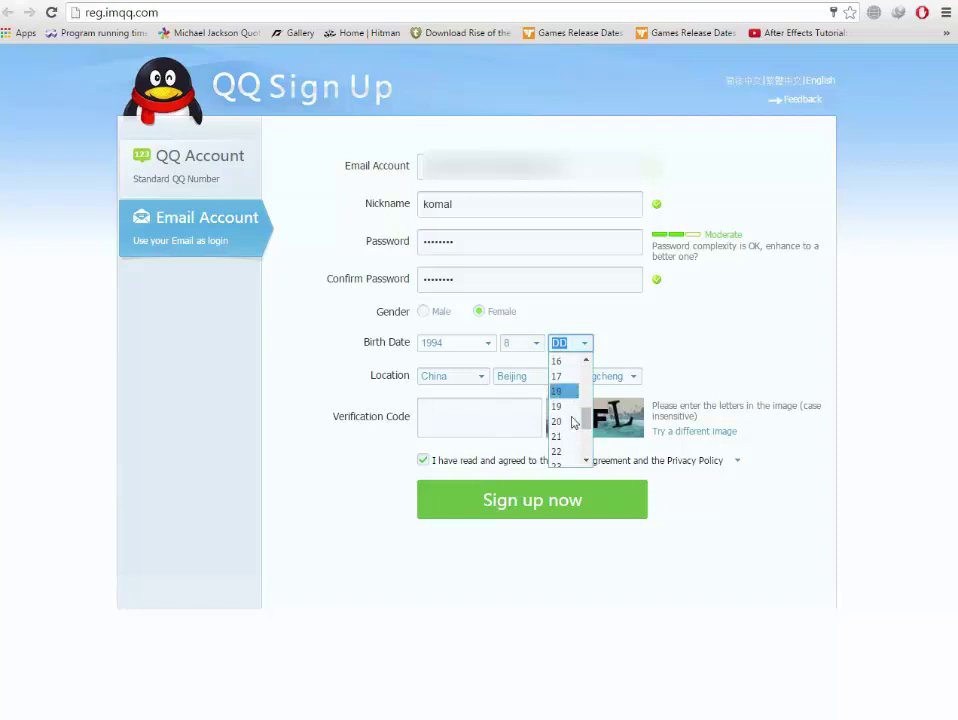
pyautogui.click(572, 421)
# Set the location country to Pakistan and the city to Lahore
pyautogui.click(469, 376)
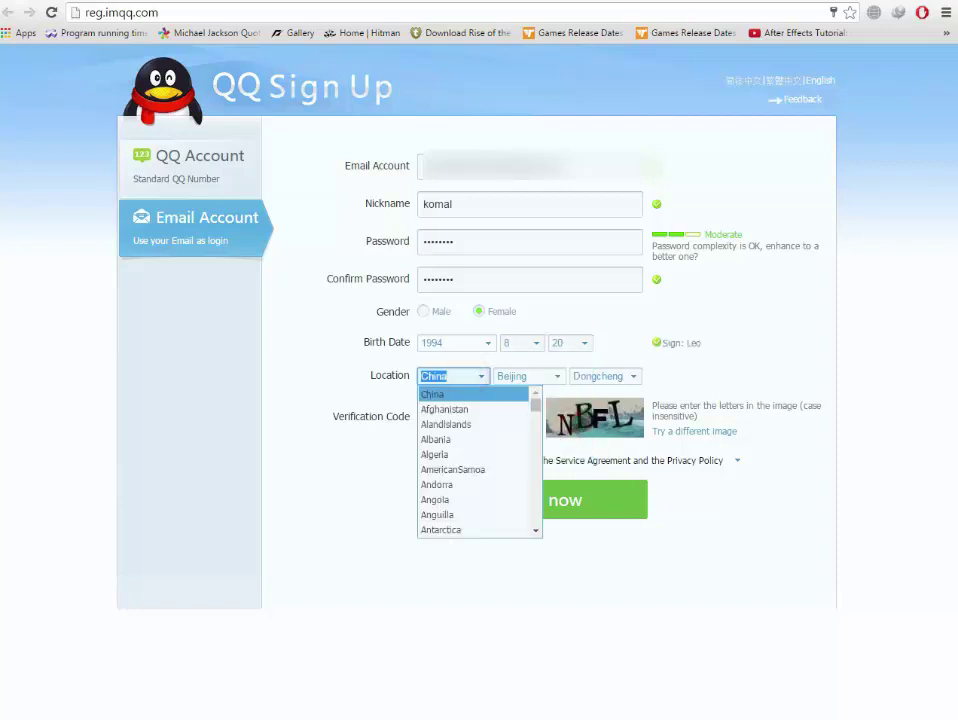
pyautogui.write('pakis')
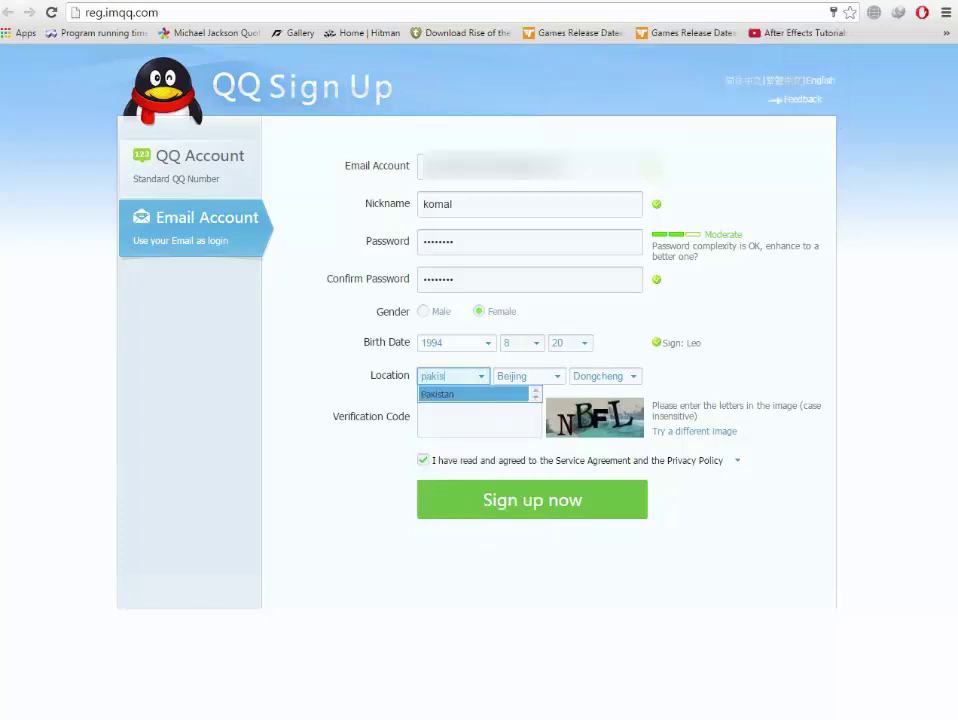
pyautogui.press('Return')
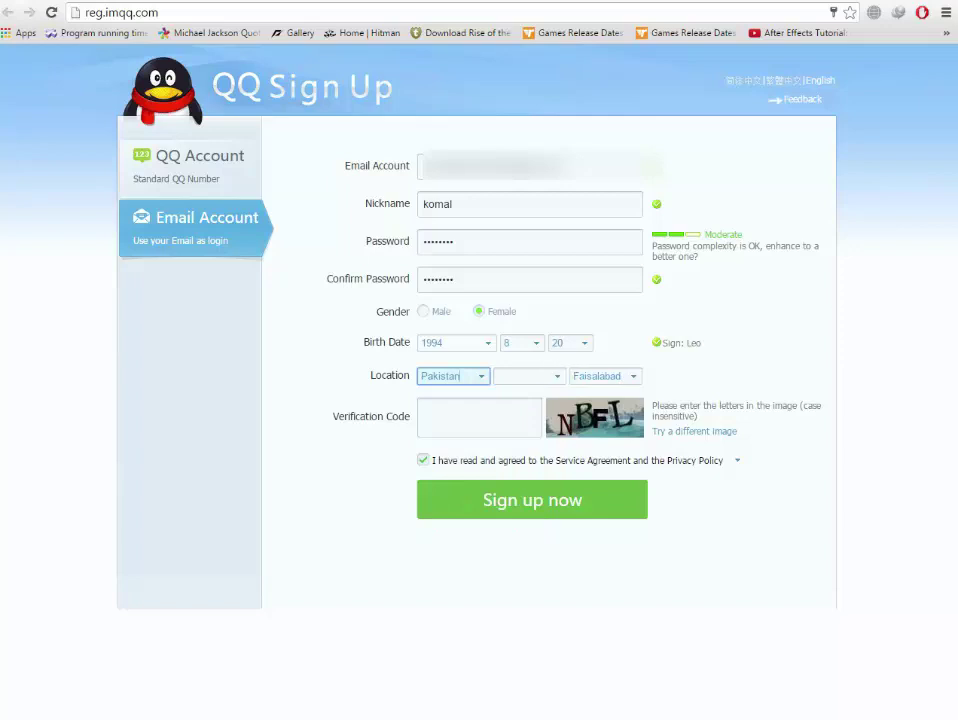
pyautogui.click(584, 375)
pyautogui.write('lahore')
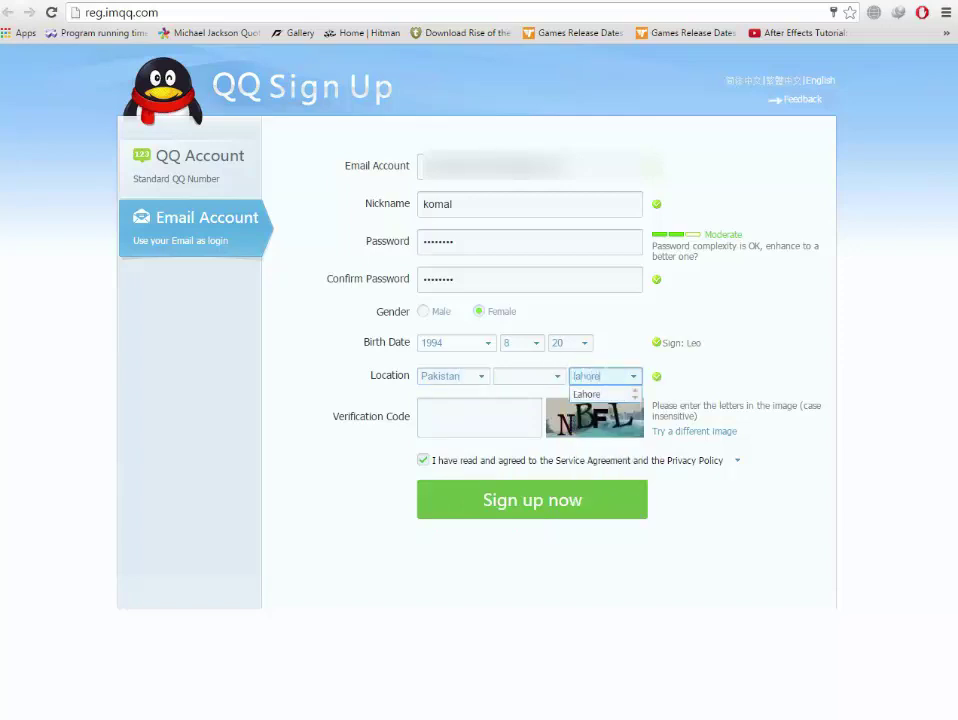
pyautogui.click(610, 393)
# Fill in the captcha letters and submit the sign-up form
pyautogui.click(485, 419)
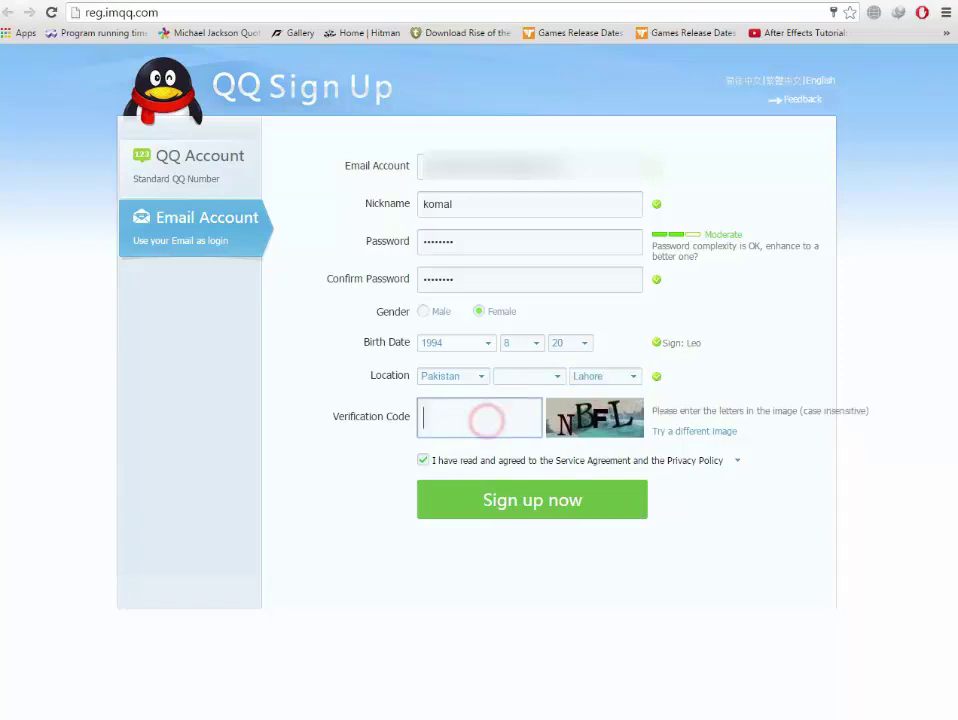
pyautogui.write('NBFL')
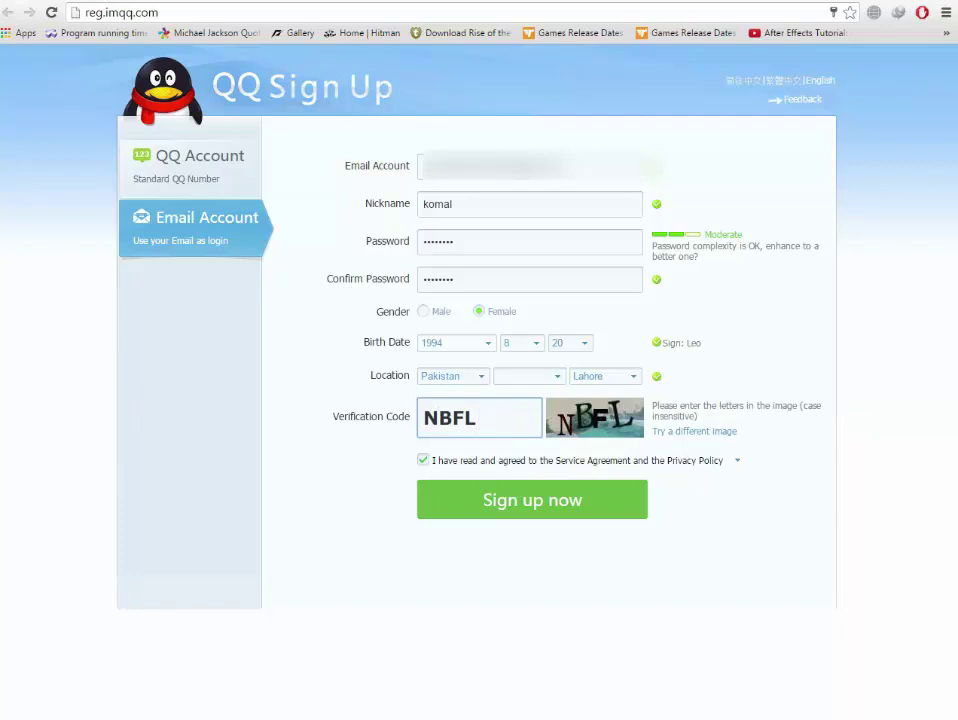
pyautogui.click(515, 512)
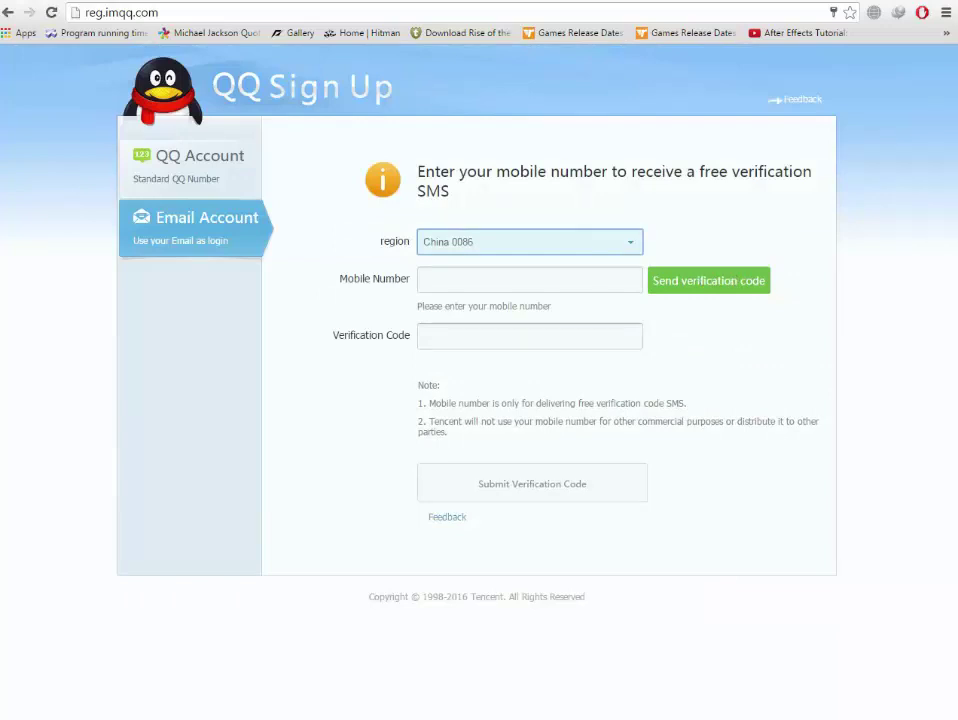
# Set the SMS verification region to Pakistan 0092 by searching 'paki'
pyautogui.click(624, 242)
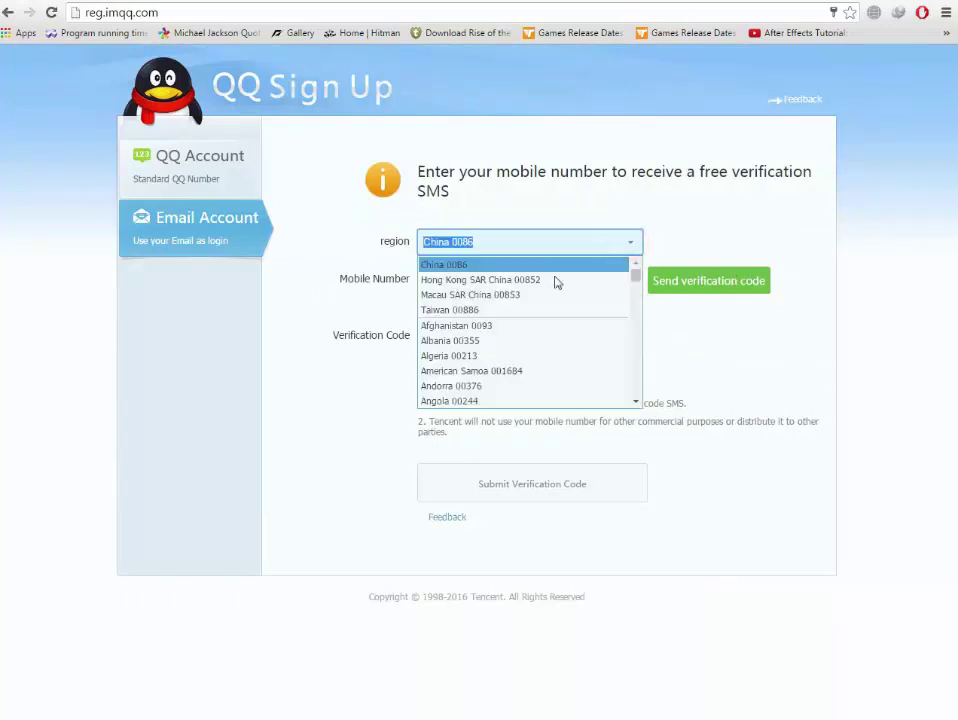
pyautogui.scroll(-5, 530, 300)
pyautogui.scroll(-20, 520, 310)
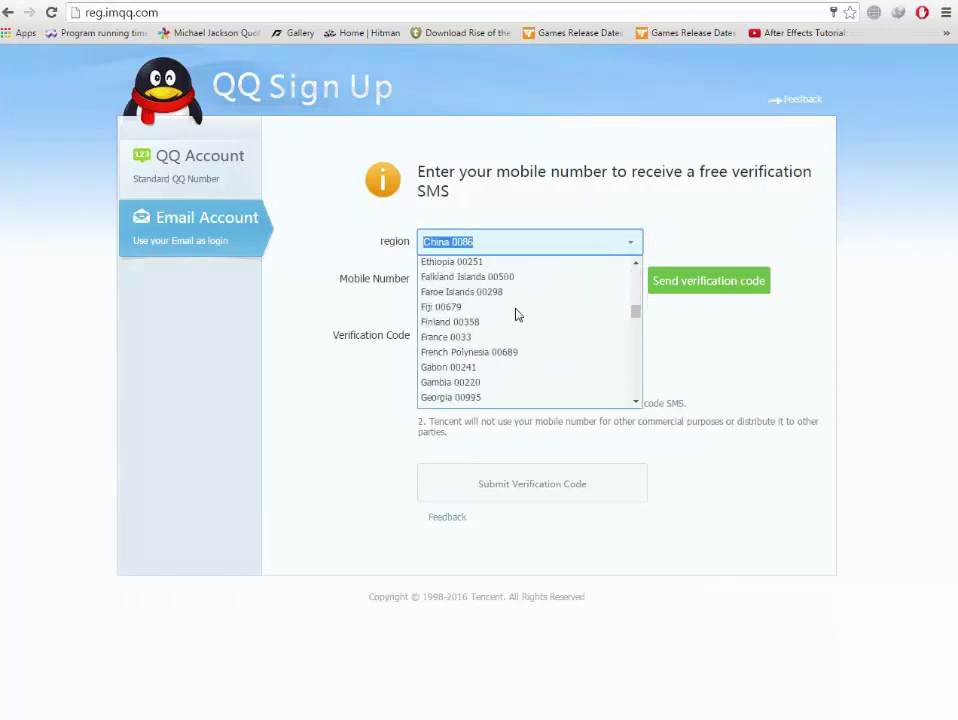
pyautogui.scroll(-20, 516, 315)
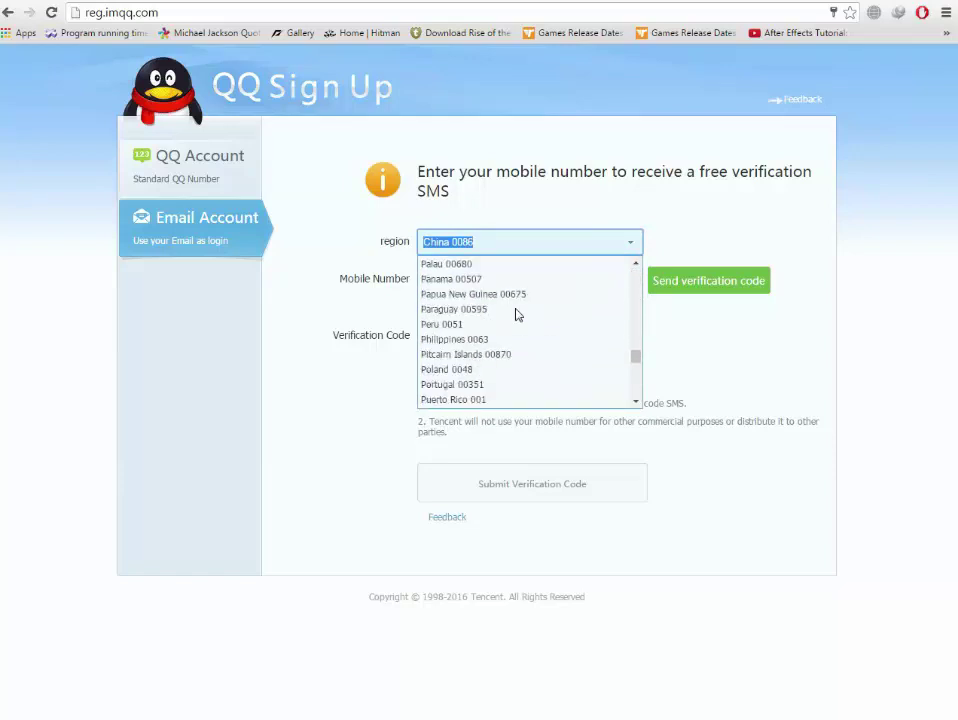
pyautogui.scroll(-4, 516, 315)
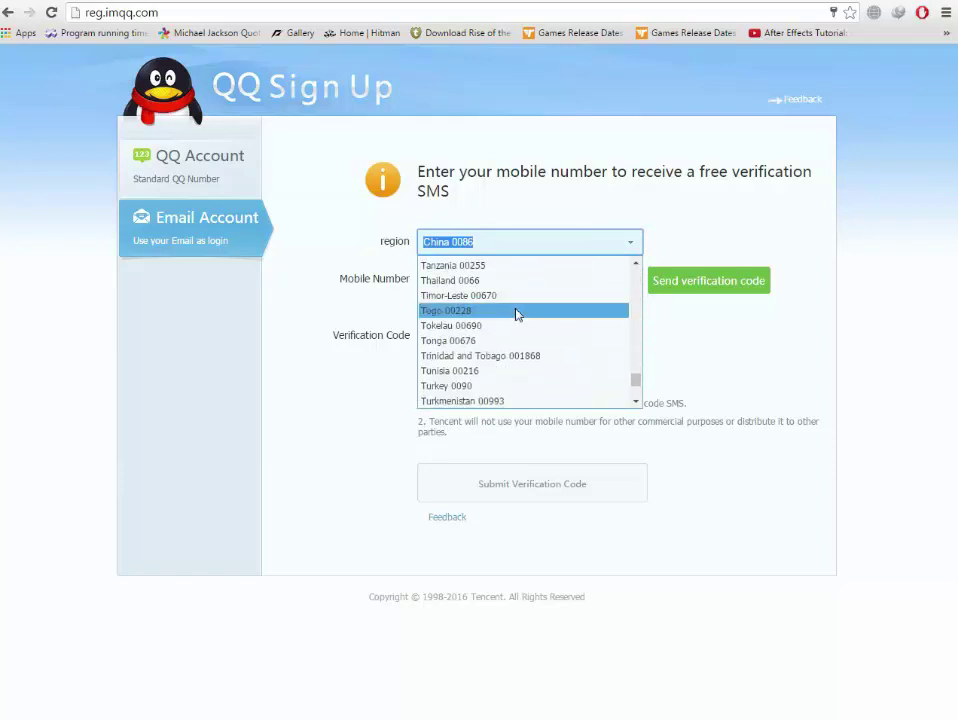
pyautogui.write('pa')
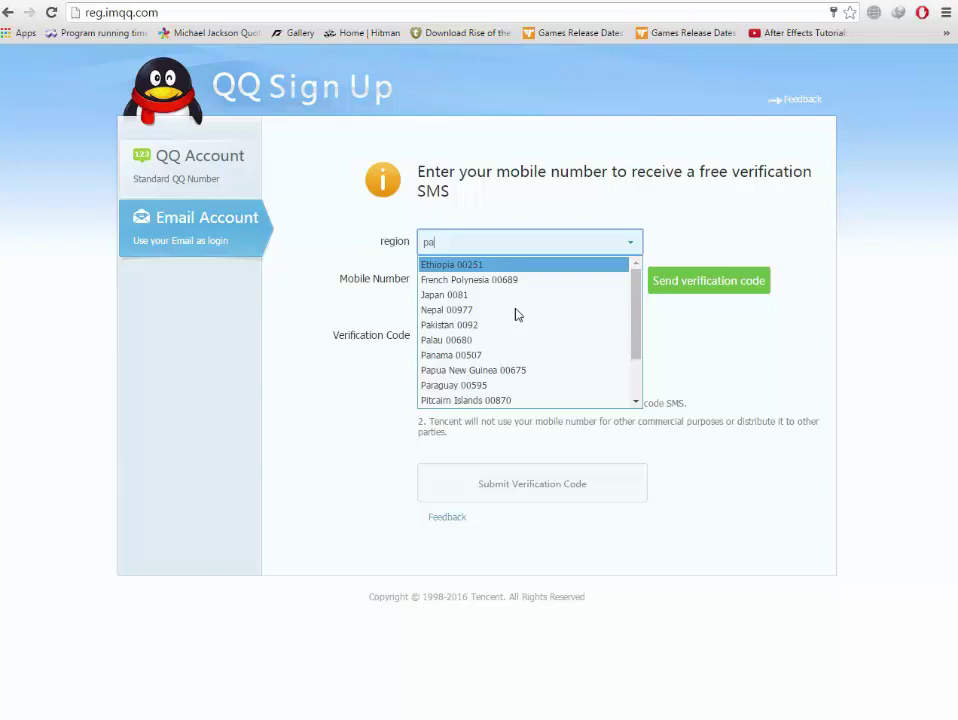
pyautogui.write('k')
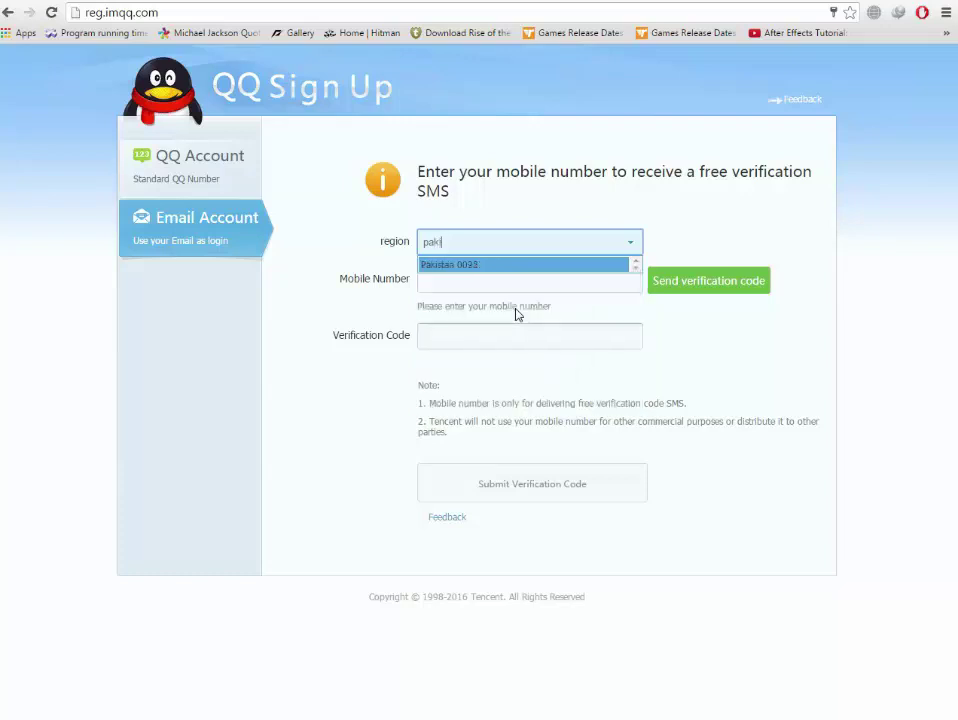
pyautogui.write('i')
pyautogui.press('Tab')
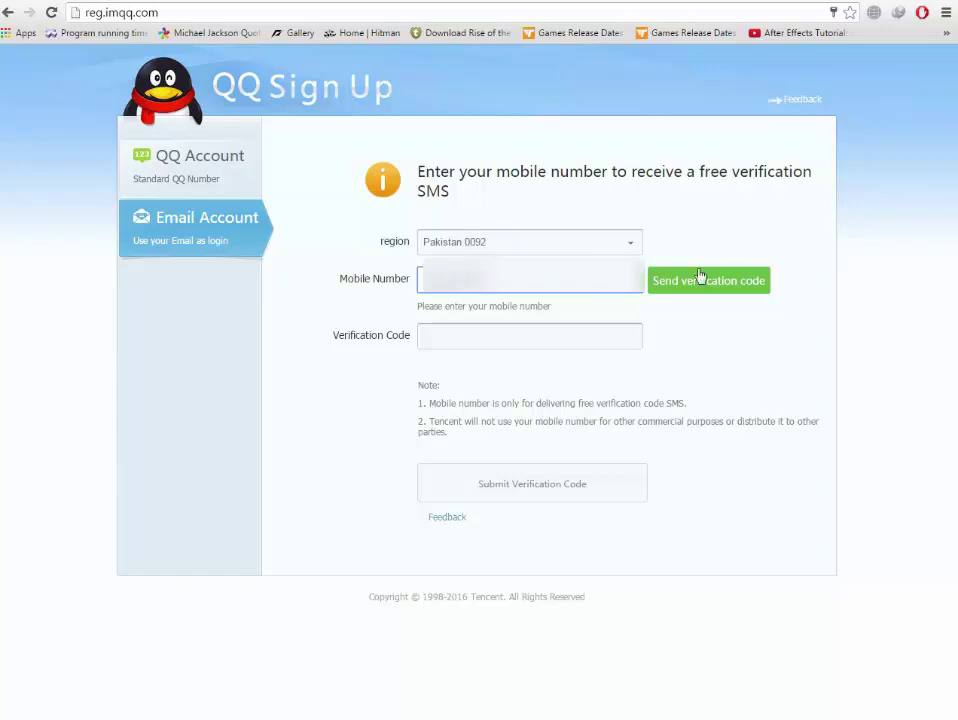
# Request the SMS code, enter the received verification code, and submit it
pyautogui.click(735, 283)
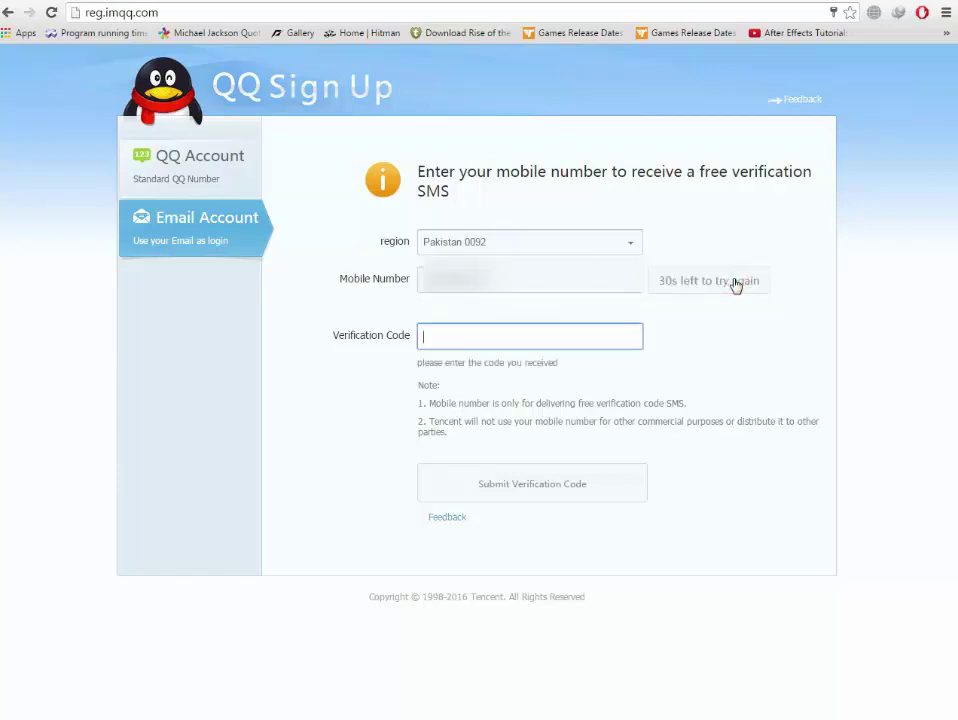
pyautogui.click(573, 336)
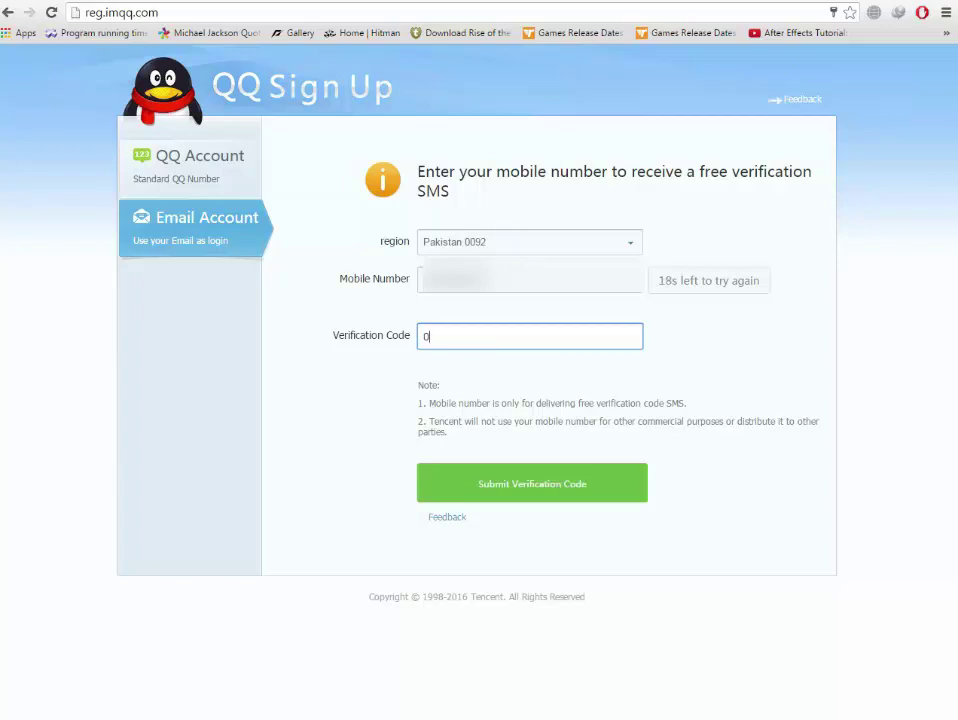
pyautogui.click(573, 492)
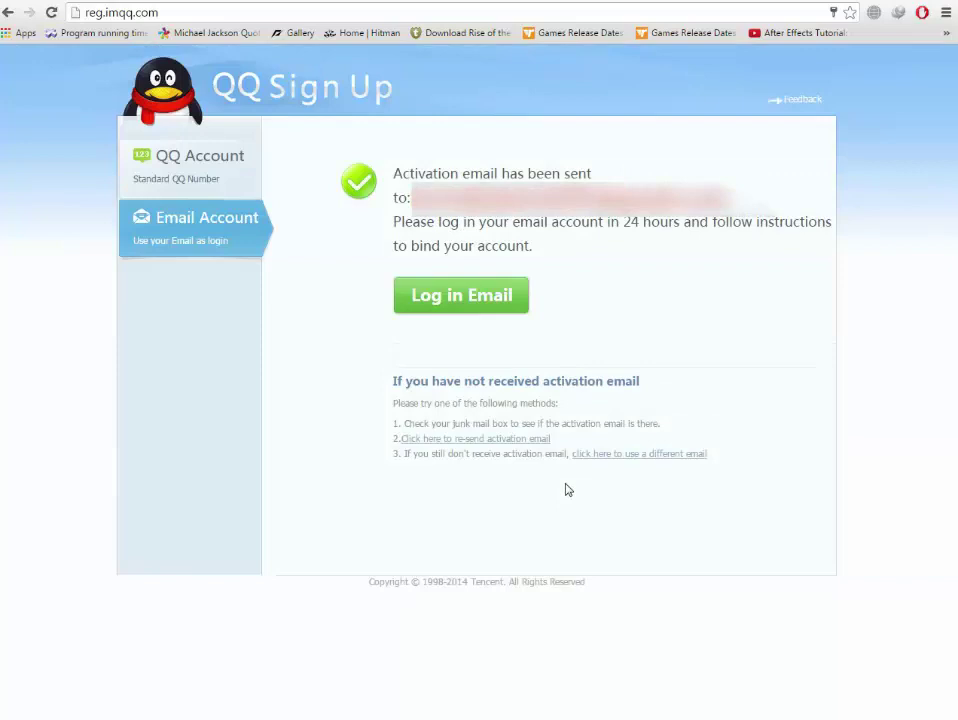
# Highlight the 'Activation email has been sent' message, then clear the selection
pyautogui.moveTo(391, 170); pyautogui.dragTo(612, 199)
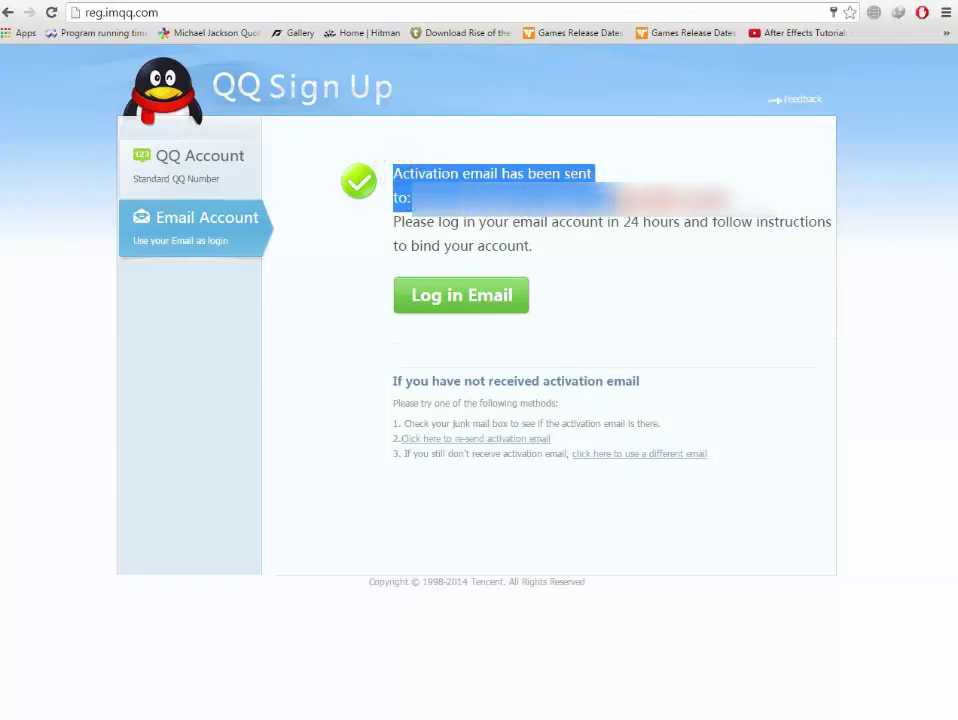
pyautogui.click(605, 241)
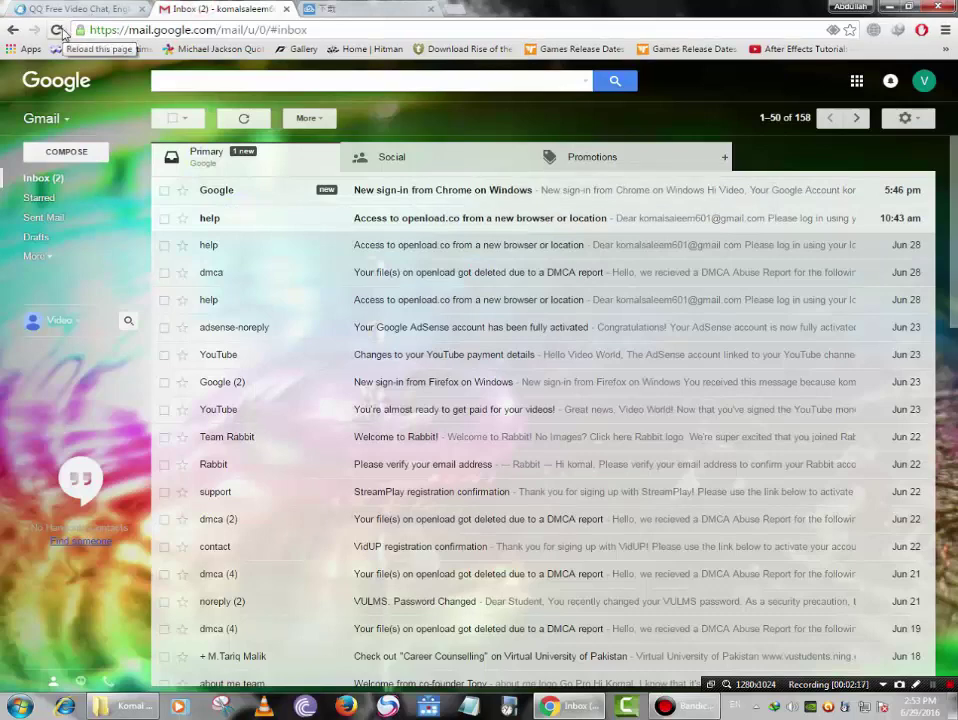
# Refresh the Gmail inbox and open the 'Welcome new QQ user' activation email
pyautogui.click(58, 30)
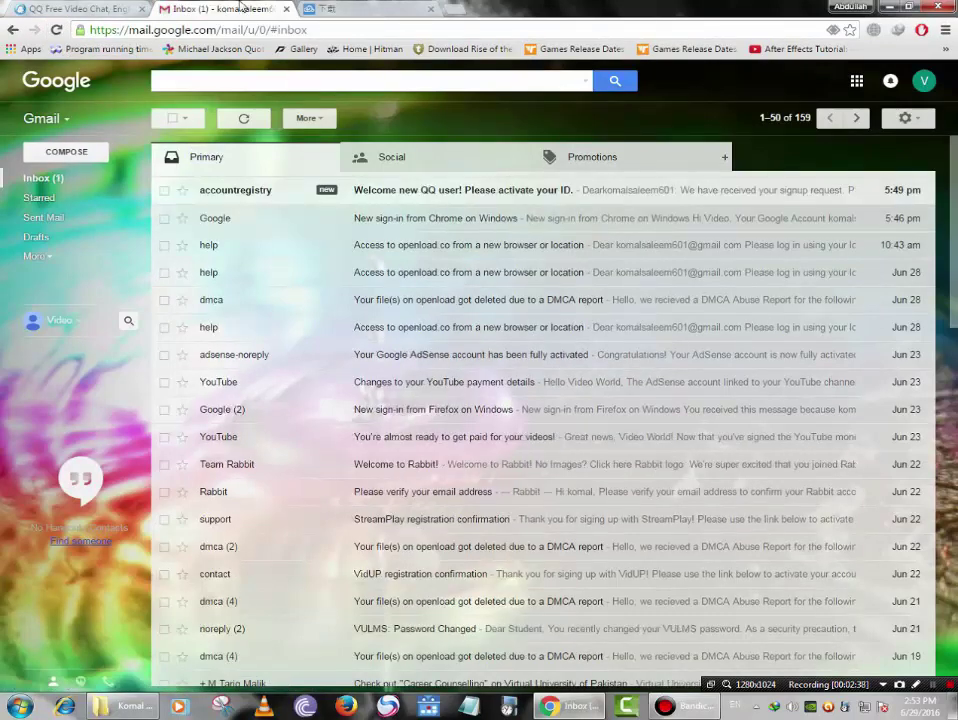
pyautogui.click(402, 194)
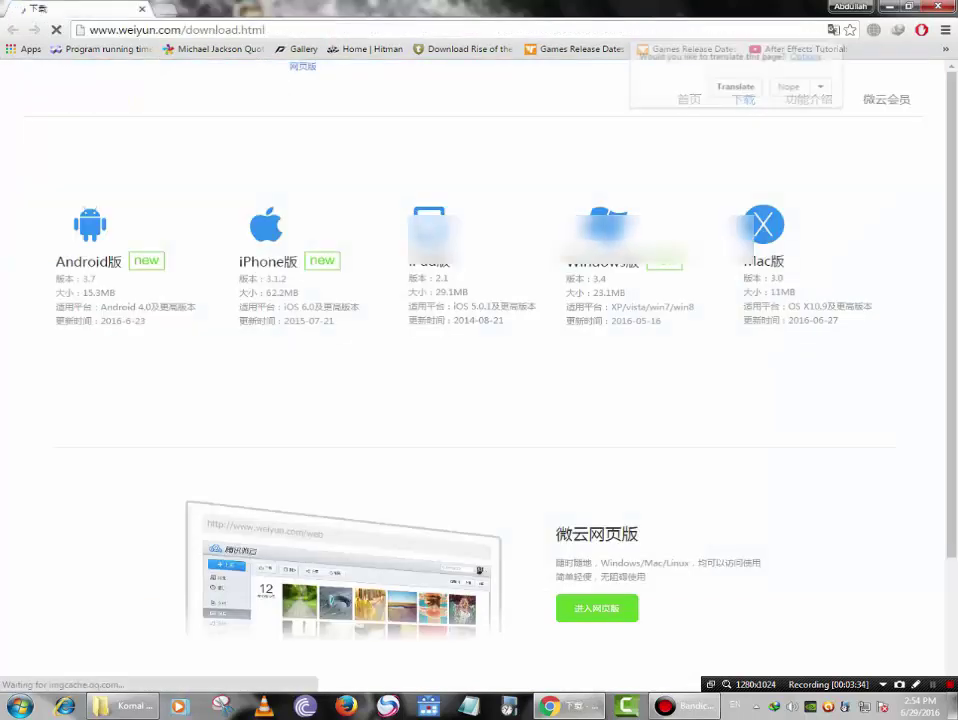
# Translate the Weiyun page, then download and run the Windows Edition installer WeiyunPC_3.4.0.1579.exe
pyautogui.click(731, 88)
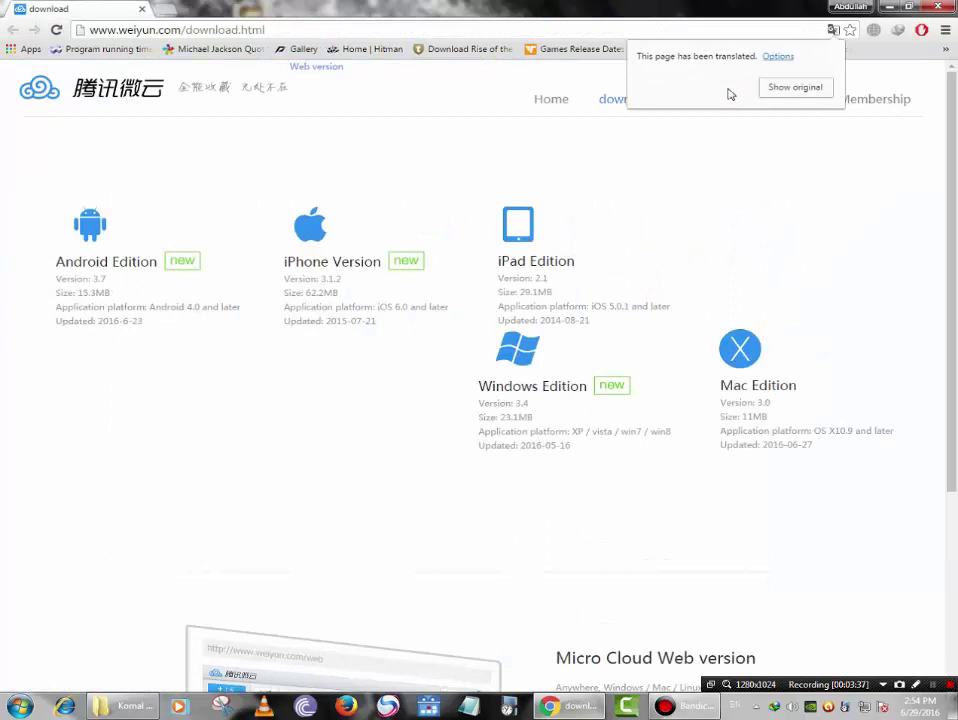
pyautogui.click(266, 30)
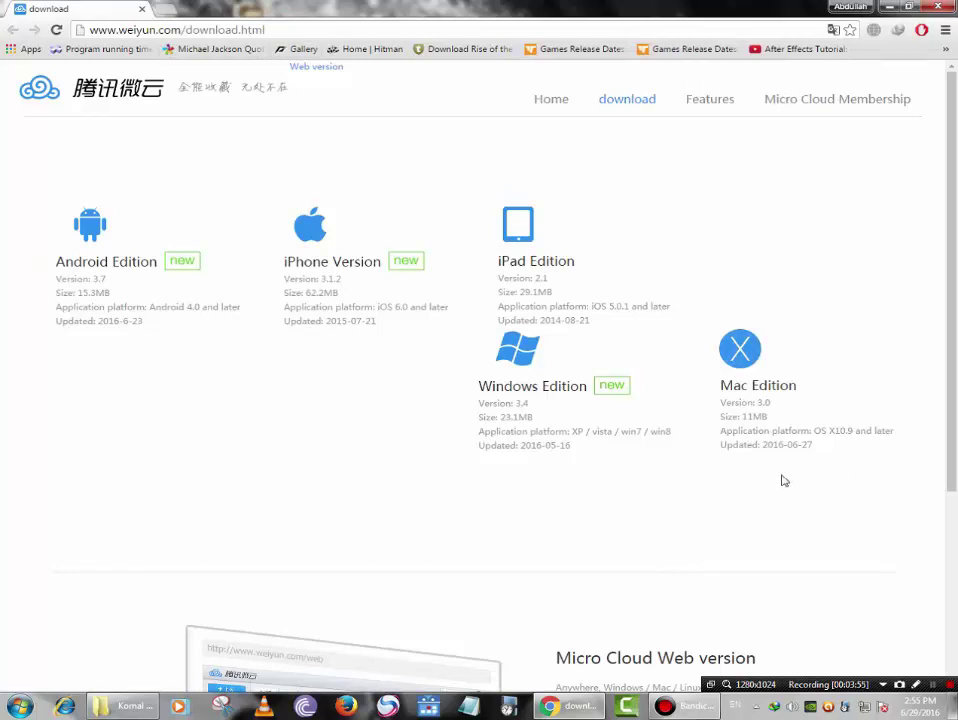
pyautogui.click(528, 362)
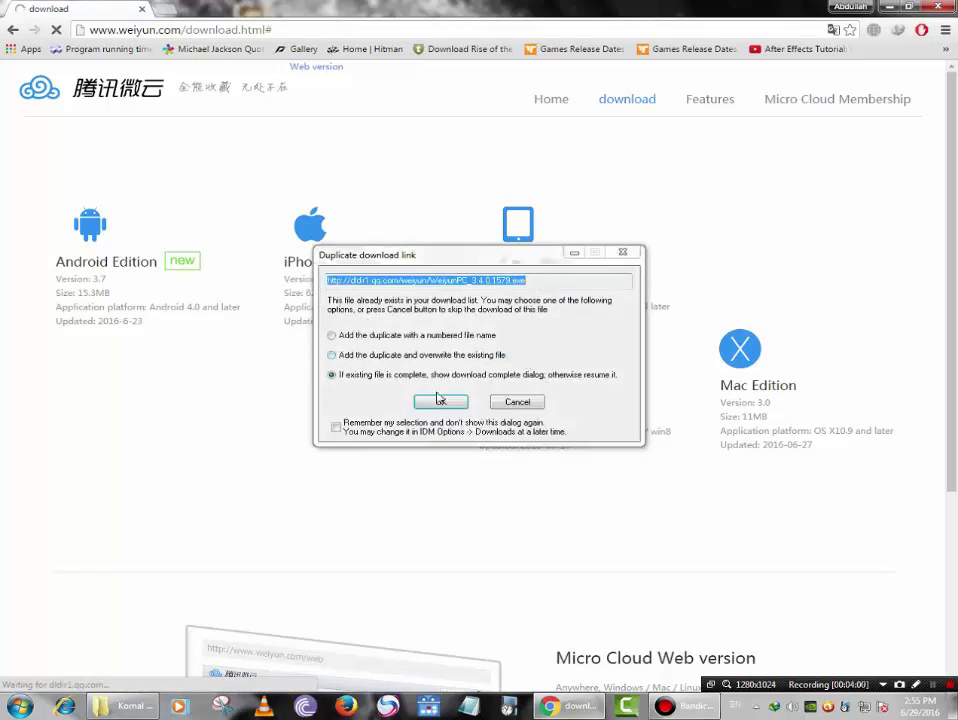
pyautogui.click(440, 401)
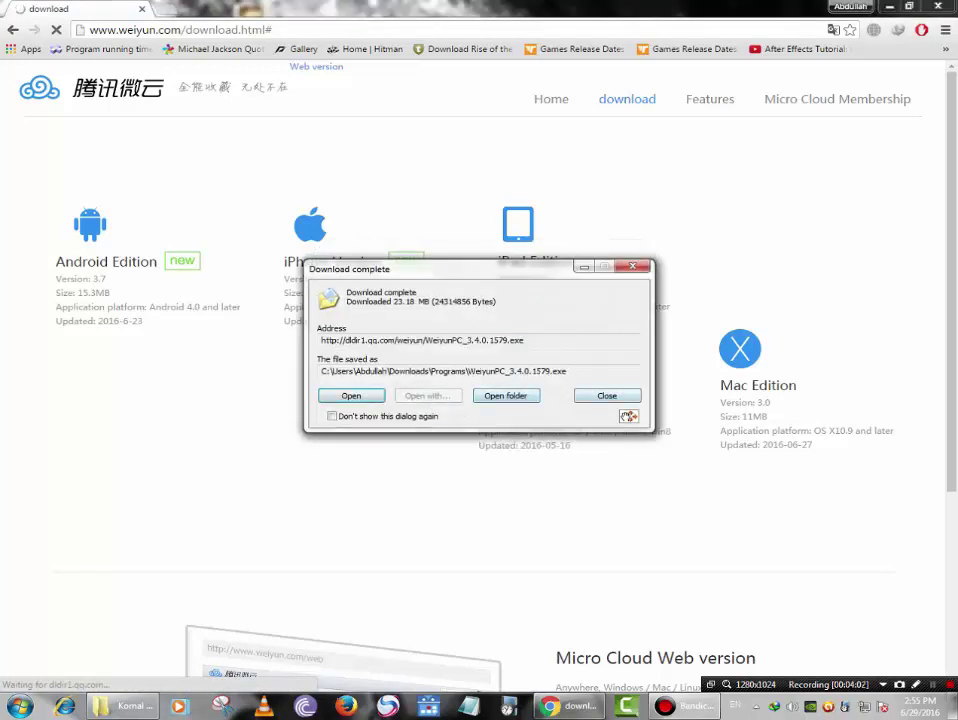
pyautogui.click(352, 396)
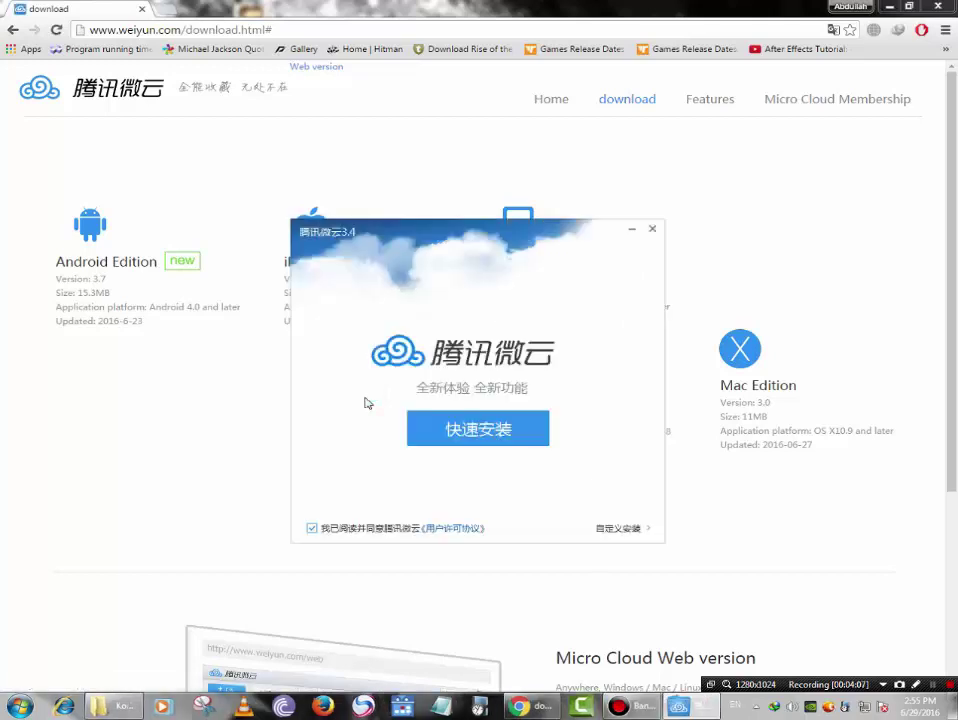
# Quick-install Weiyun 3.4 and start it once installation finishes
pyautogui.click(507, 421)
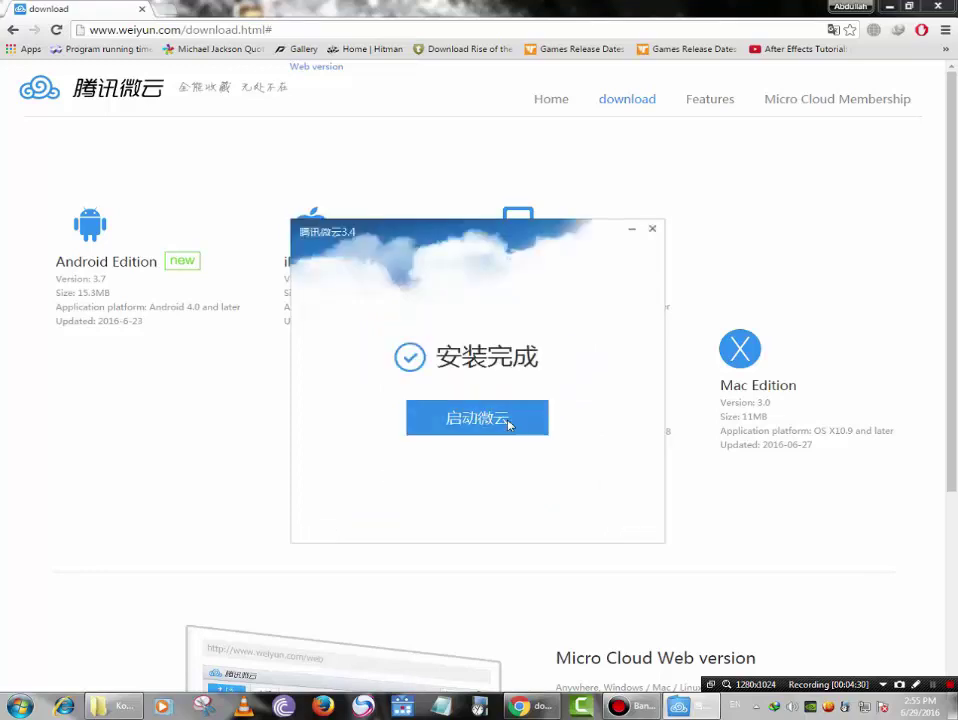
pyautogui.click(509, 425)
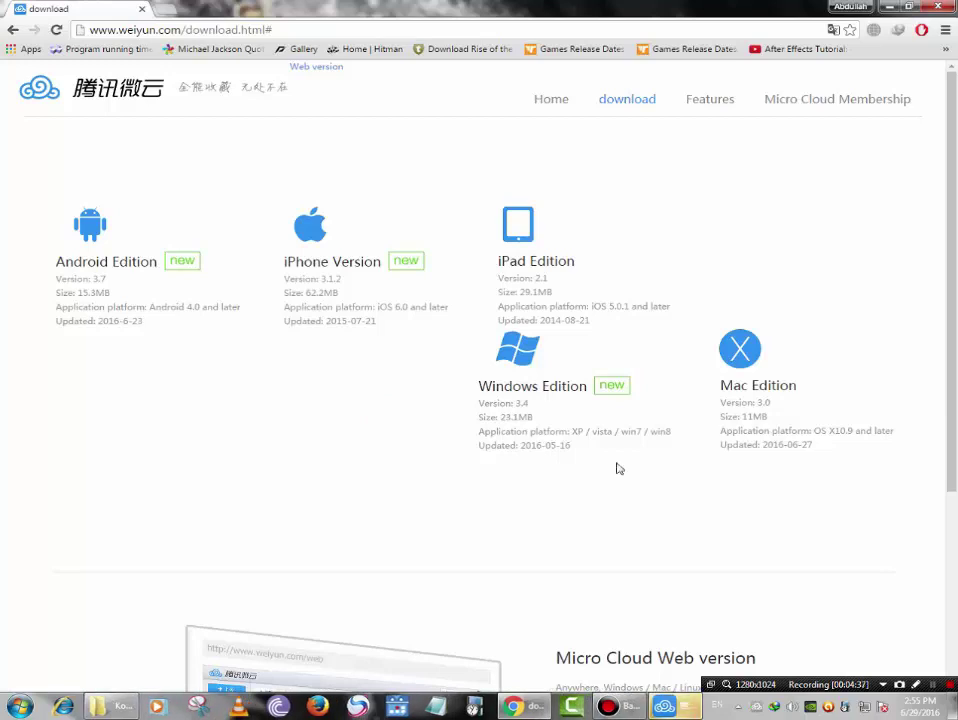
# Log in to the Weiyun client with the newly activated account's credentials
pyautogui.click(677, 711)
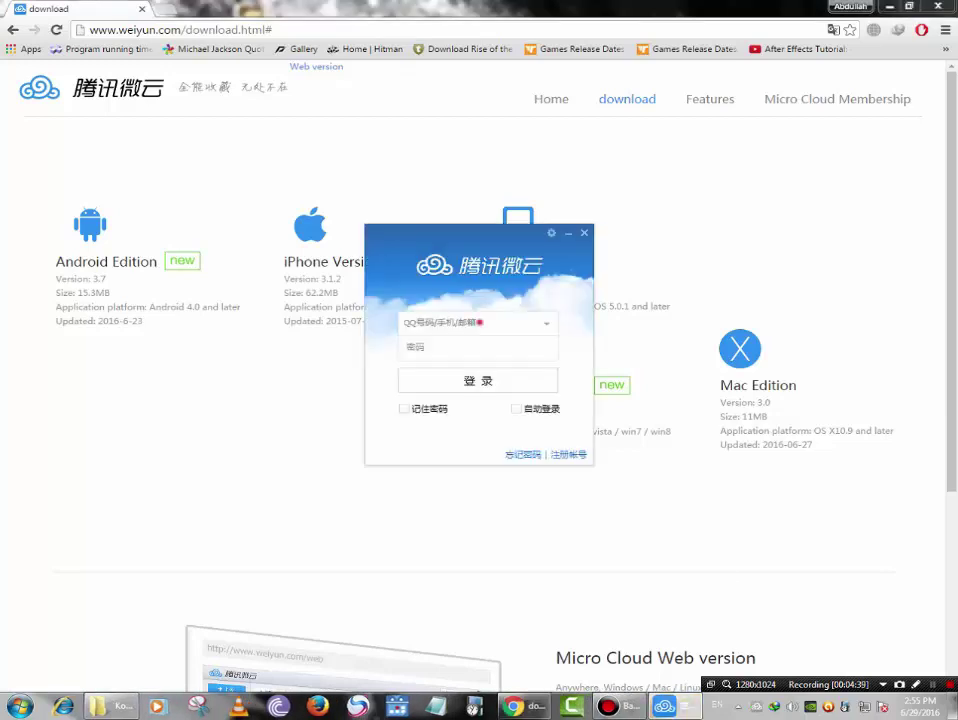
pyautogui.click(404, 322)
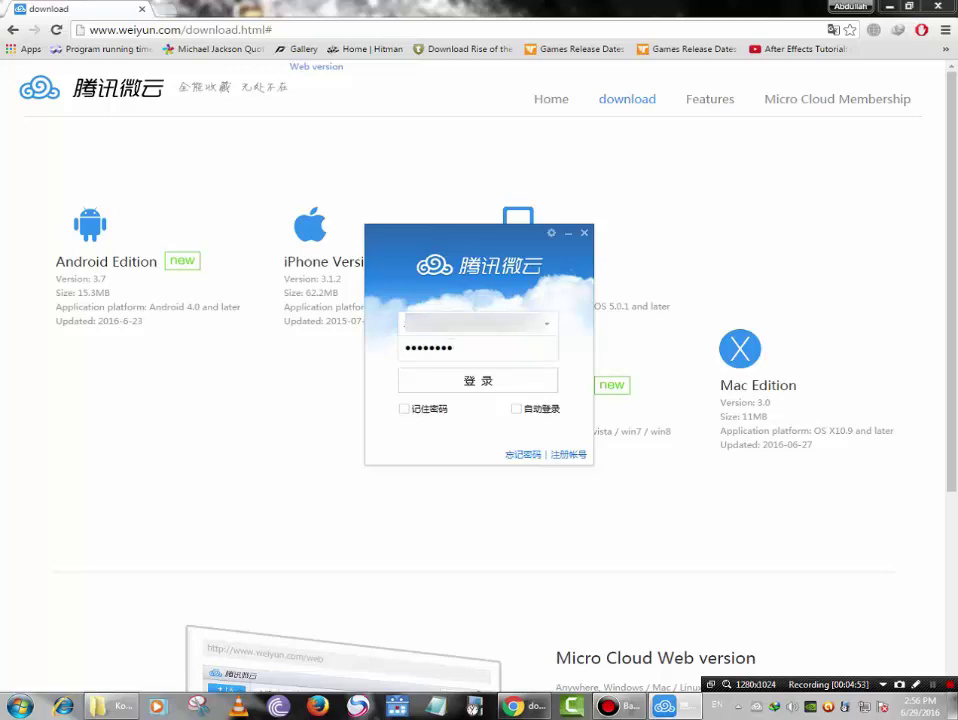
pyautogui.click(479, 380)
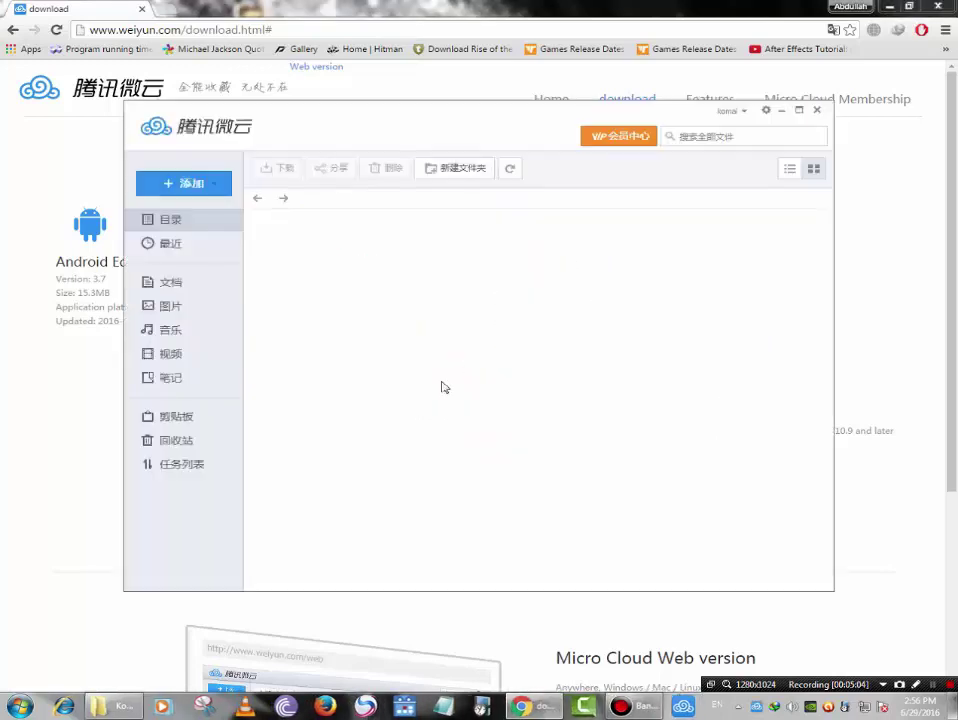
# Upload chrome_installer.zip from the Software folder and check it in the task list
pyautogui.click(180, 184)
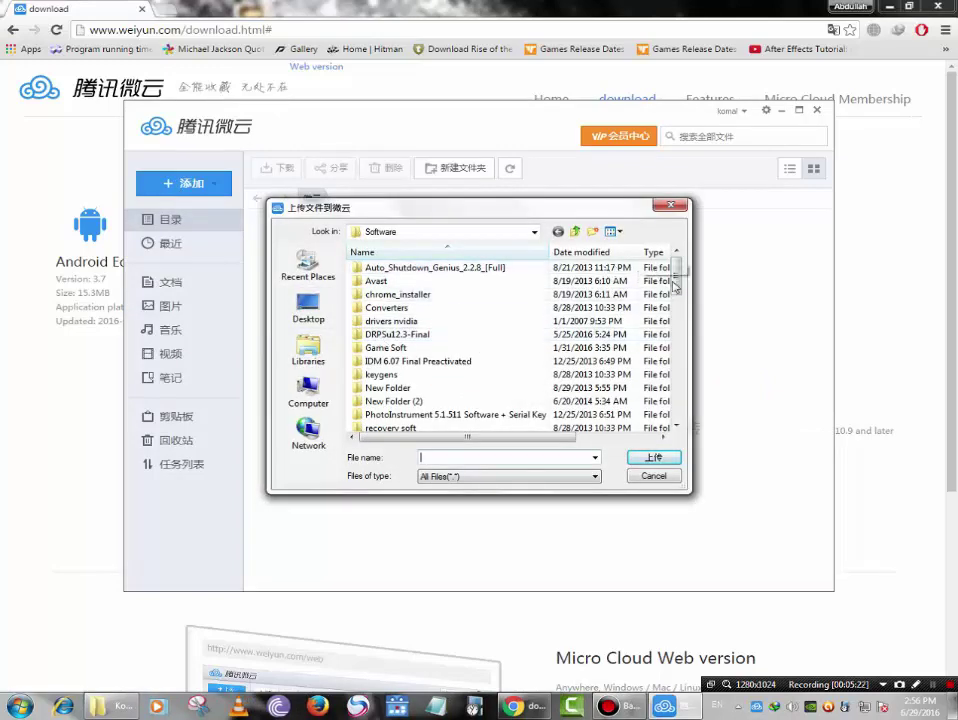
pyautogui.moveTo(674, 270); pyautogui.dragTo(675, 346)
pyautogui.click(443, 322)
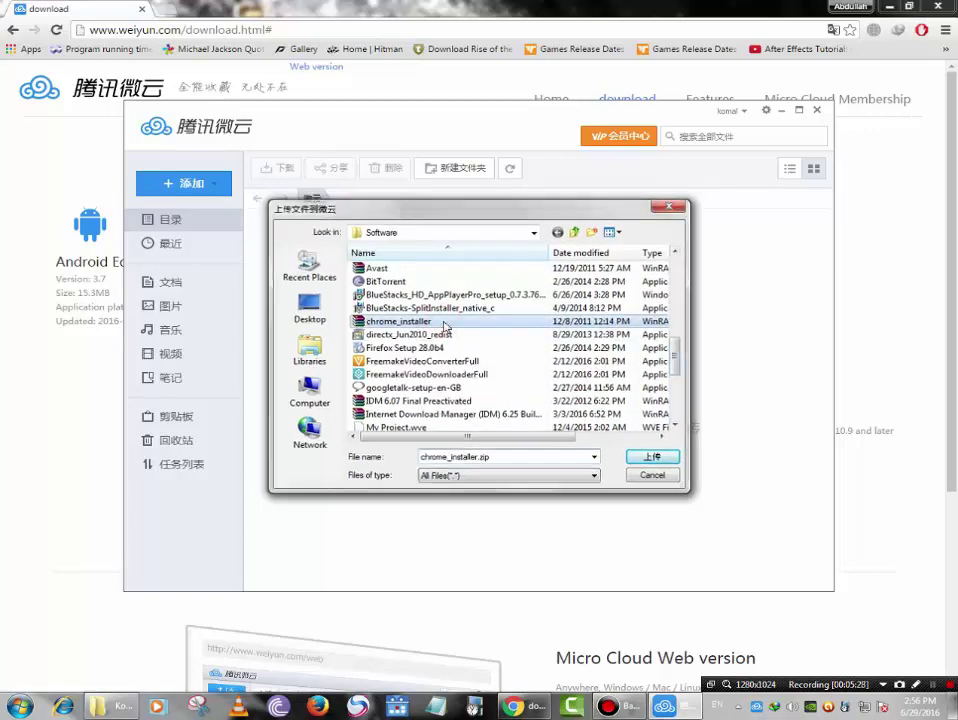
pyautogui.doubleClick(443, 322)
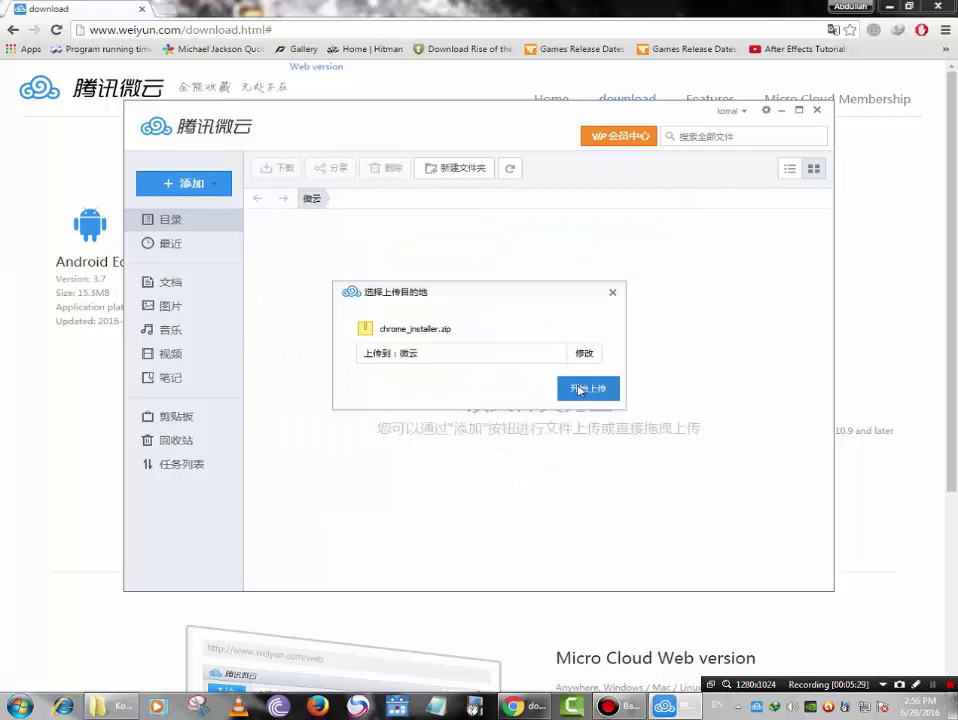
pyautogui.click(596, 389)
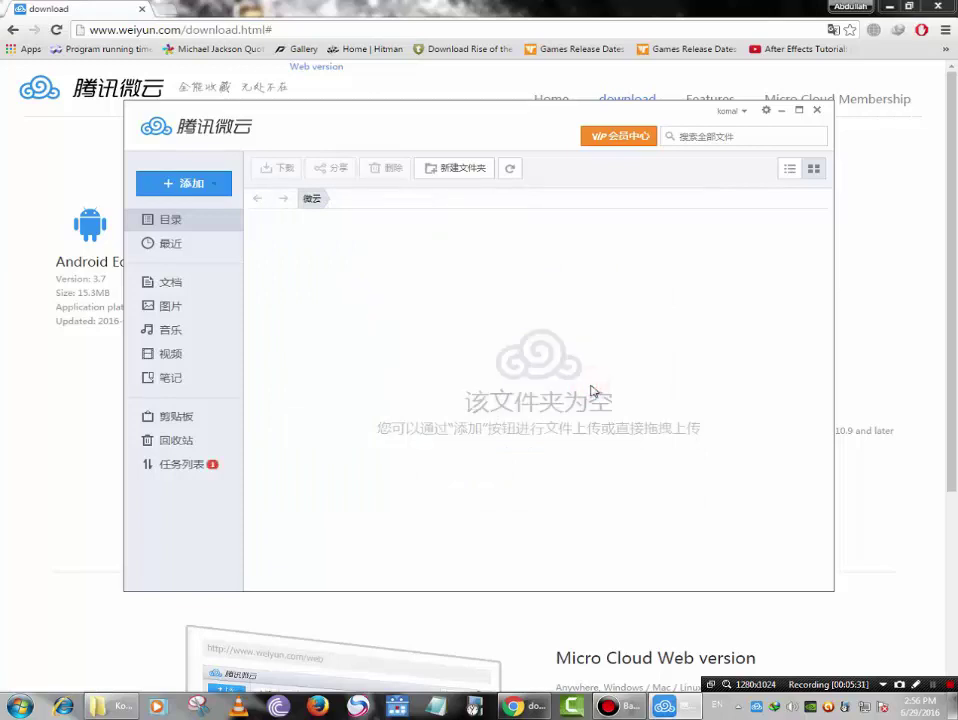
pyautogui.click(203, 466)
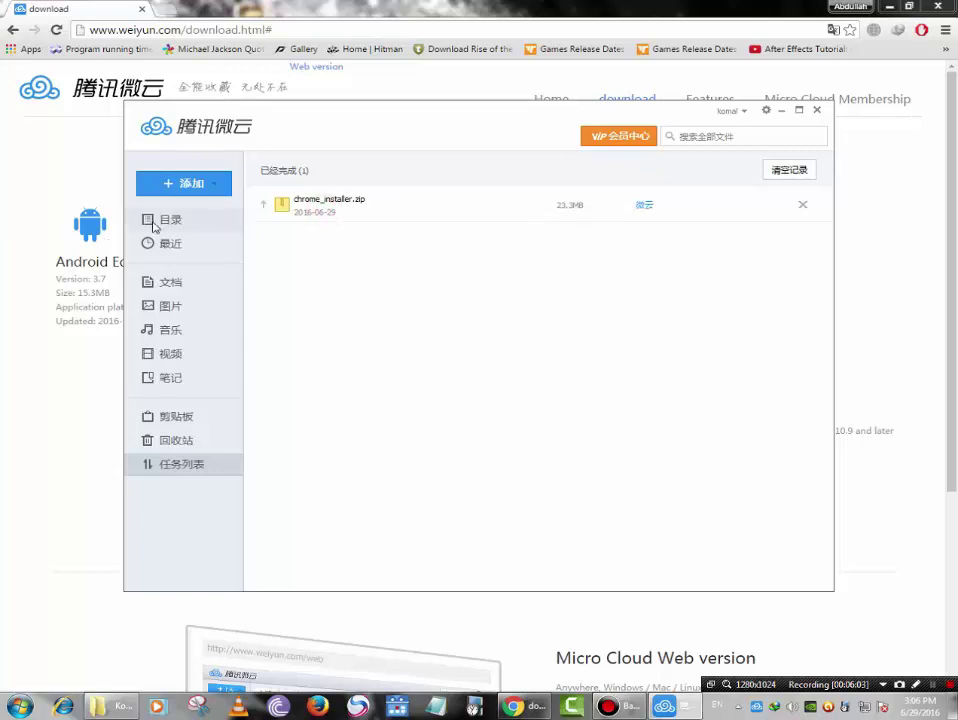
# Share chrome_installer.zip from the directory view and copy its share link
pyautogui.click(172, 222)
pyautogui.click(303, 254)
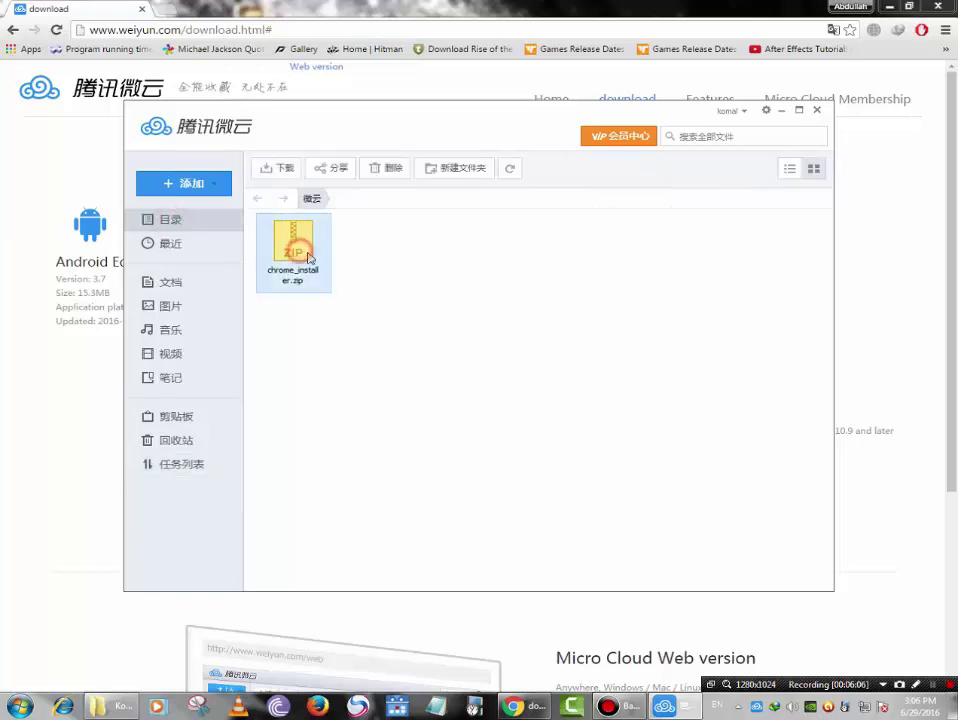
pyautogui.rightClick(308, 256)
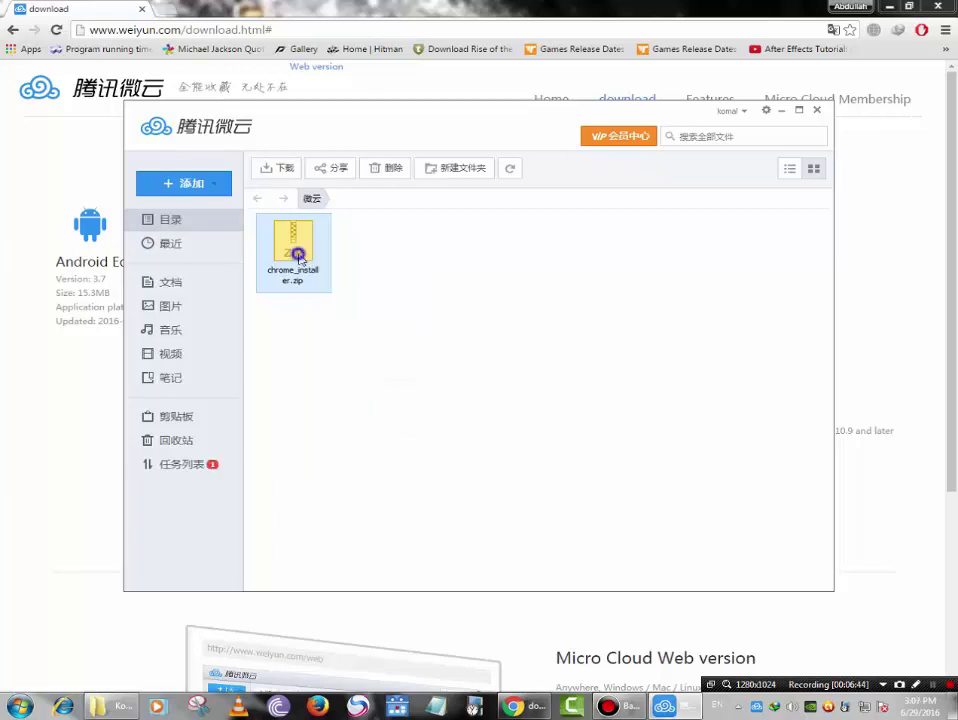
pyautogui.rightClick(298, 258)
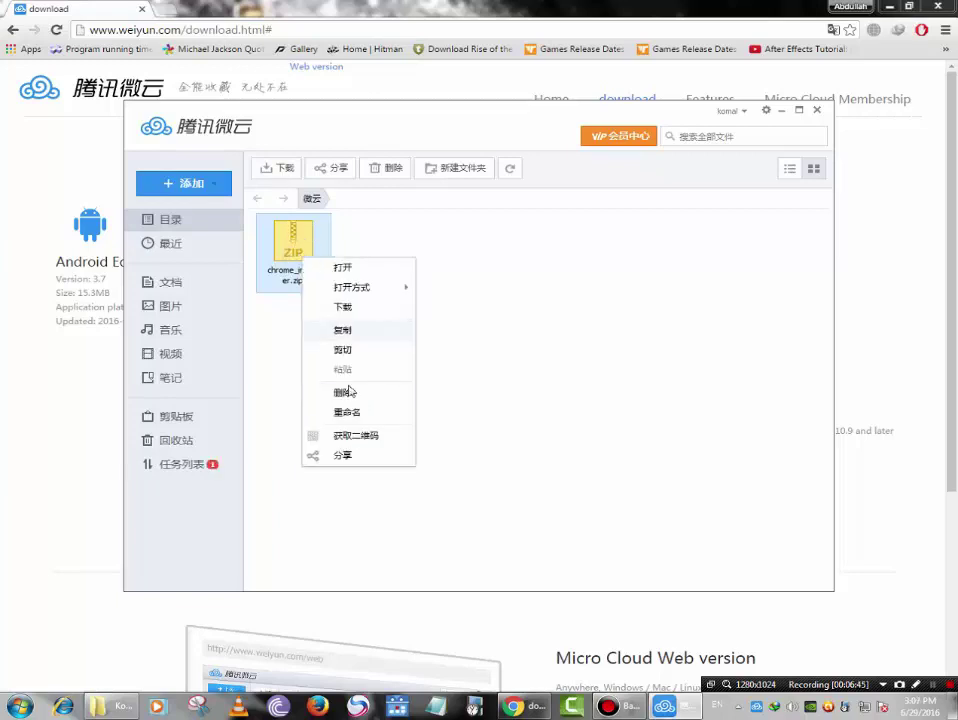
pyautogui.click(355, 455)
pyautogui.click(435, 366)
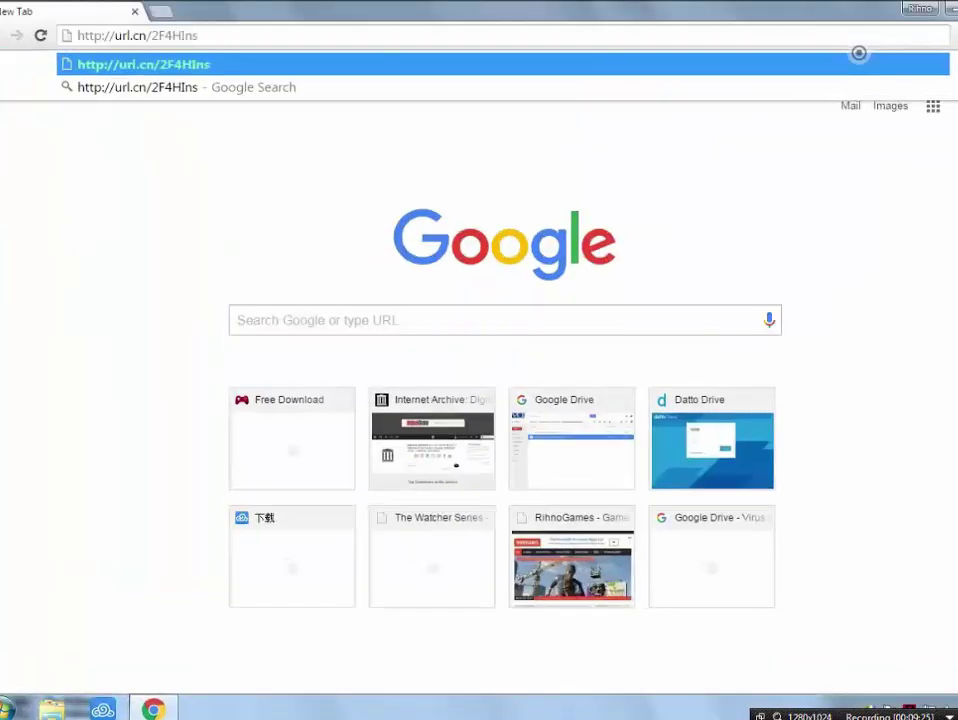
# Open the pasted share link in the browser and translate the page into English
pyautogui.write('\\')
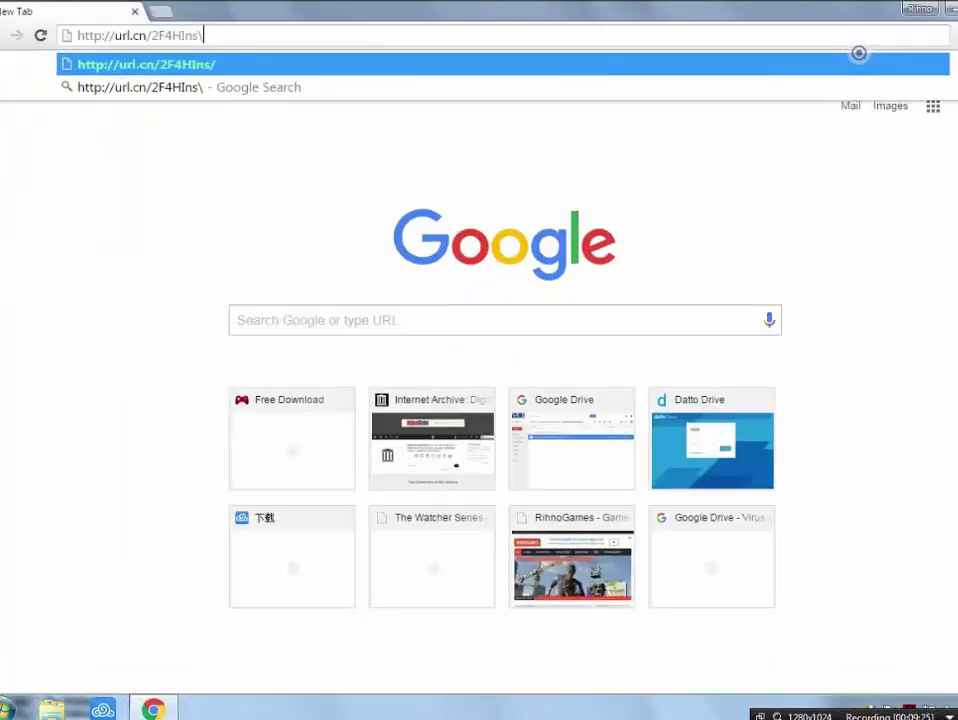
pyautogui.press('Return')
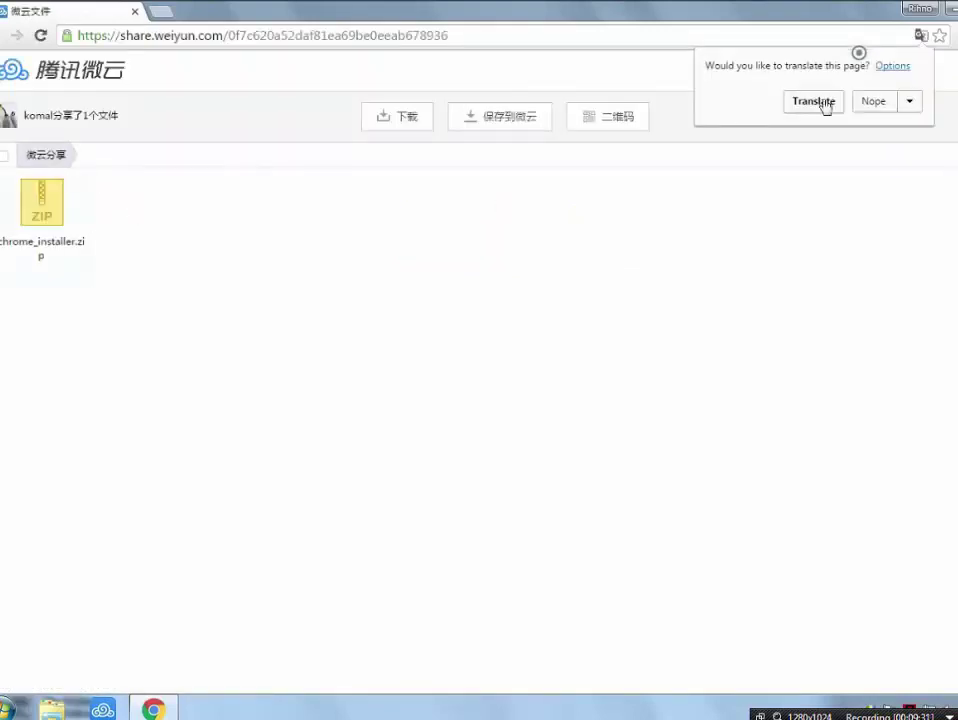
pyautogui.click(819, 101)
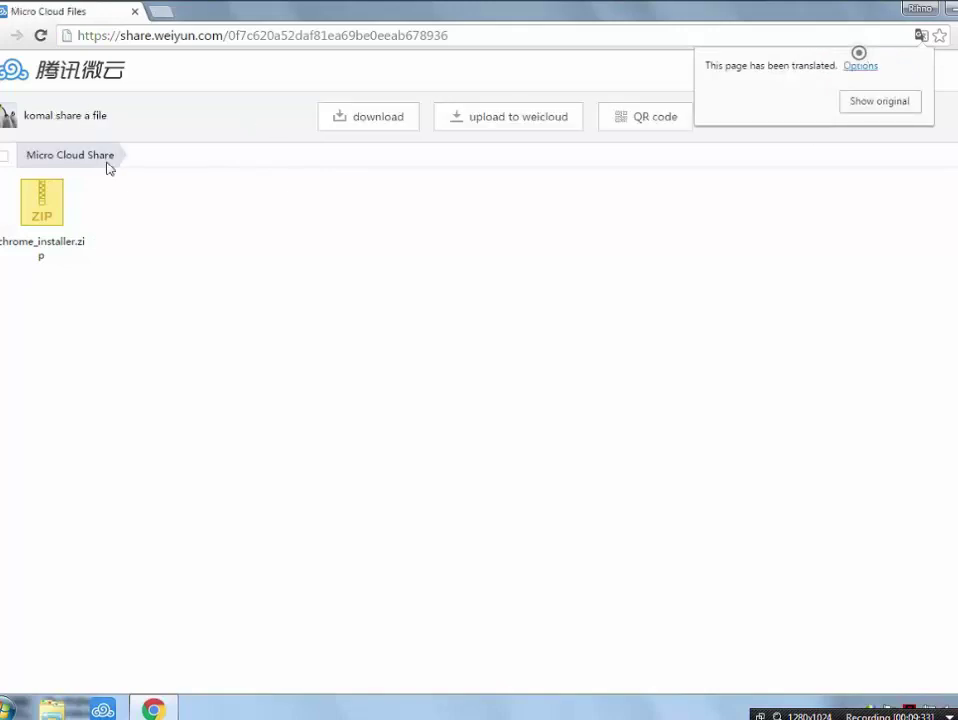
# Download chrome_installer.zip from the share page and dismiss the completion notice
pyautogui.rightClick(38, 207)
pyautogui.click(140, 220)
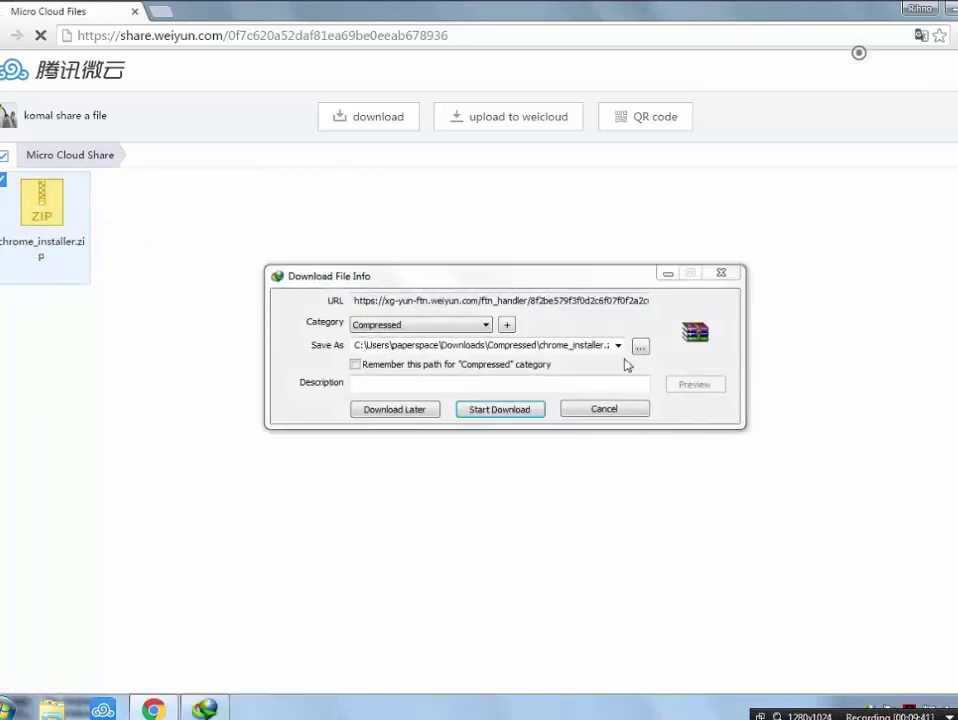
pyautogui.click(505, 406)
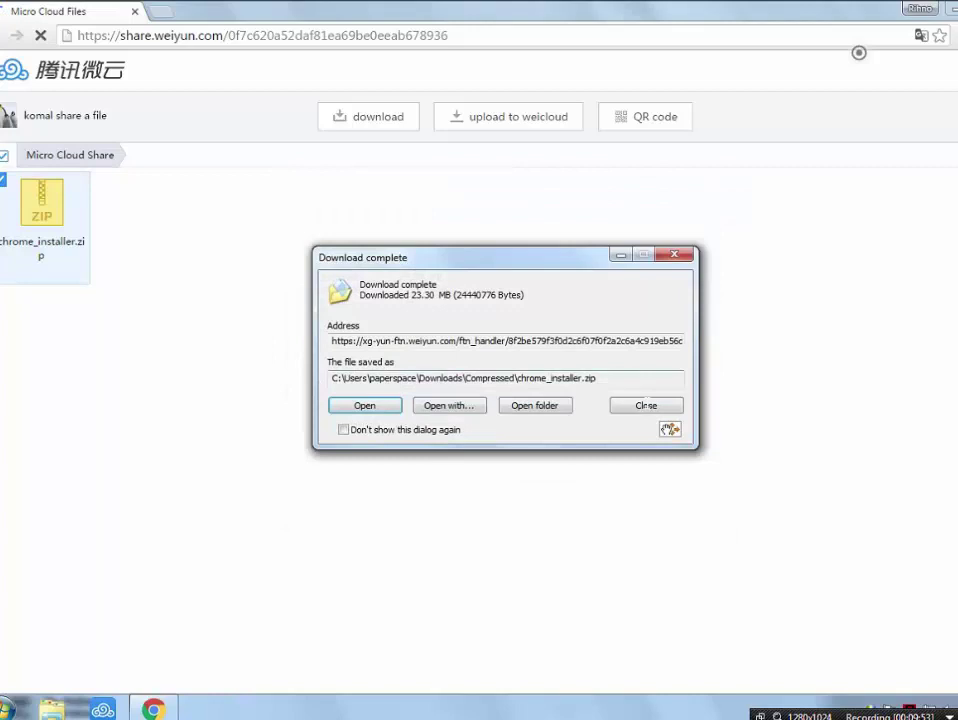
pyautogui.click(646, 406)
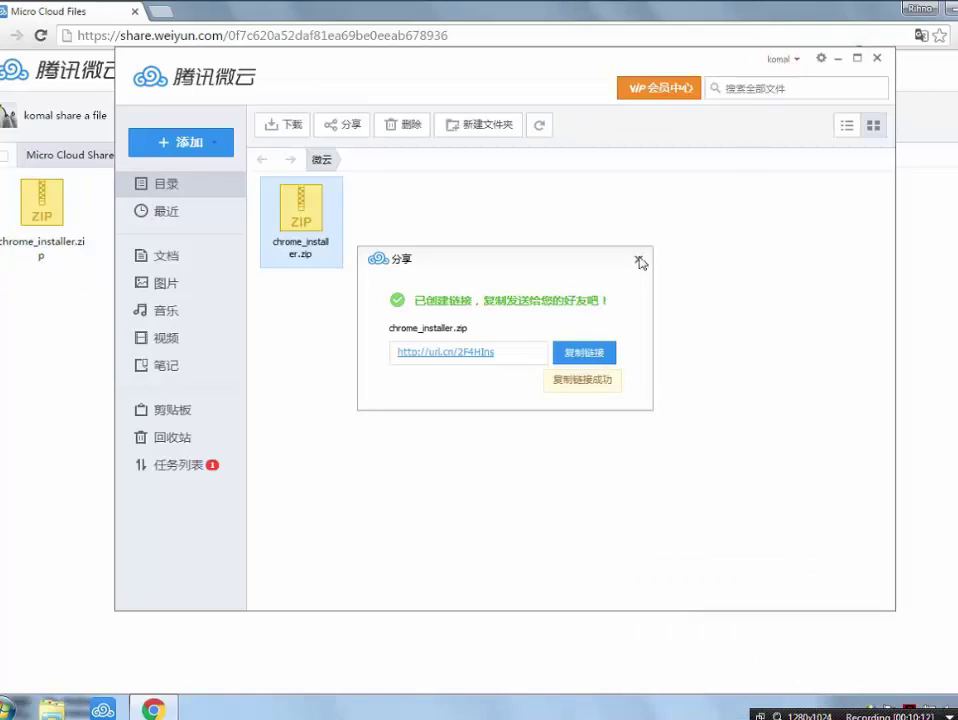
# Close the share dialog, check the account menu, and close the Weiyun client window
pyautogui.click(638, 260)
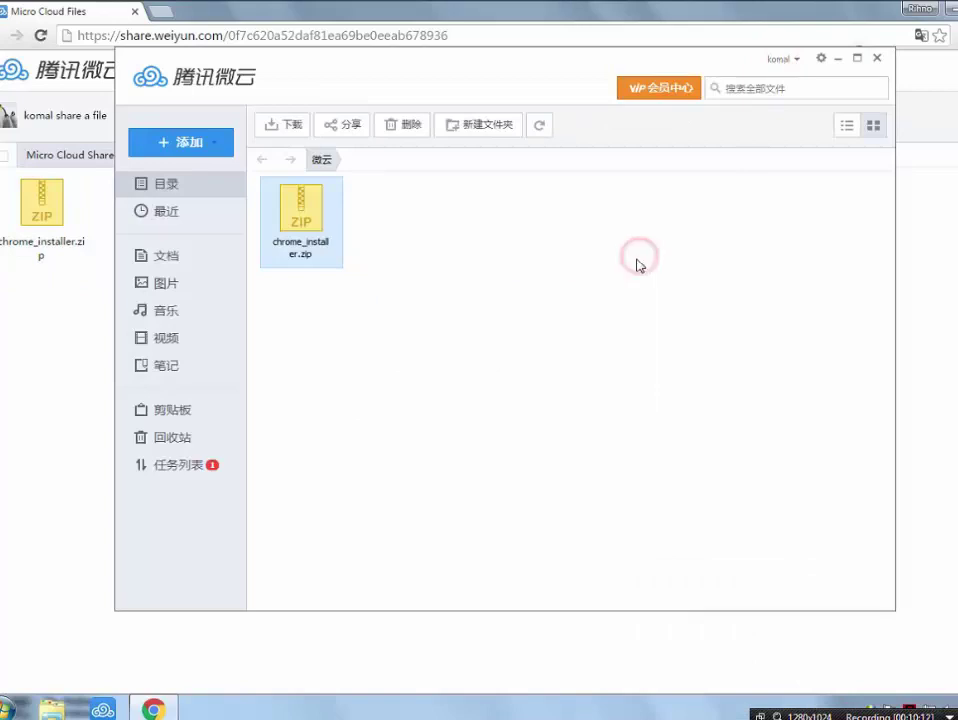
pyautogui.click(800, 61)
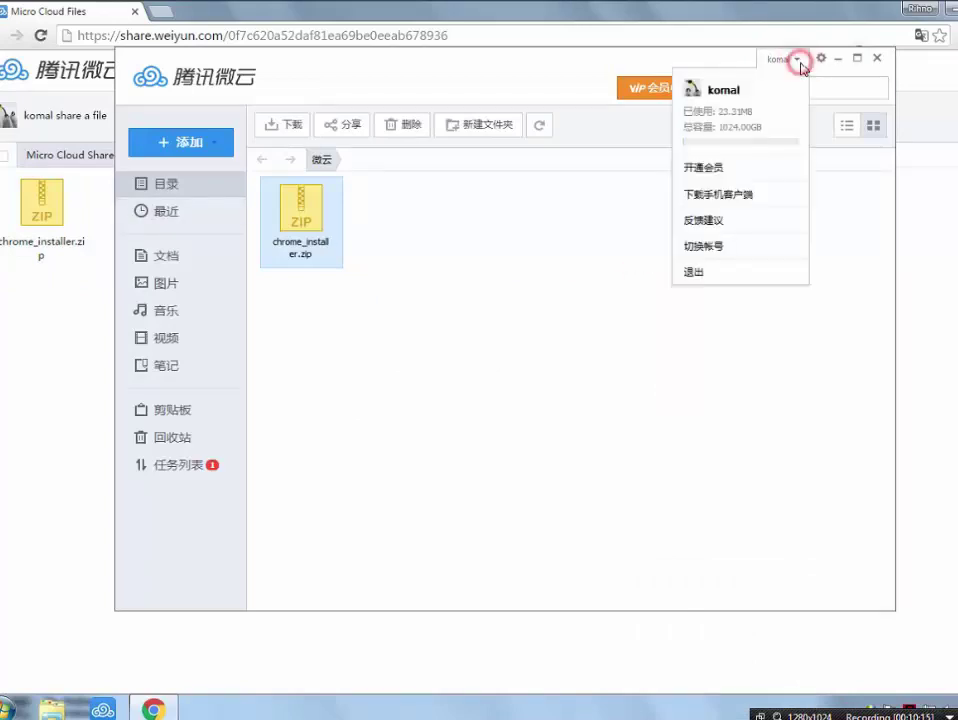
pyautogui.click(735, 133)
pyautogui.click(592, 301)
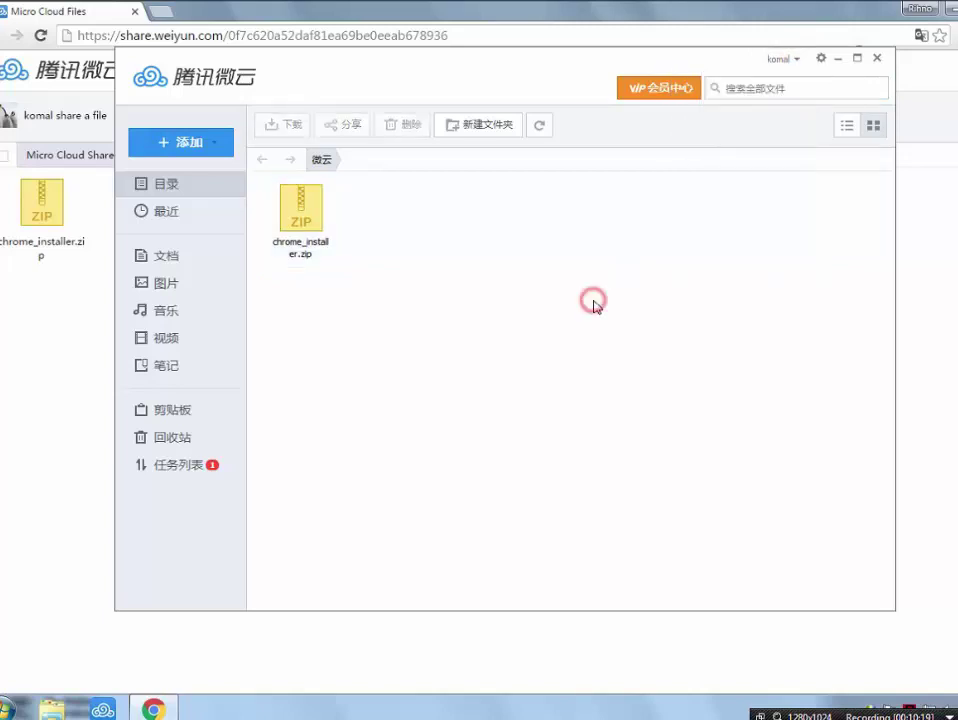
pyautogui.click(878, 59)
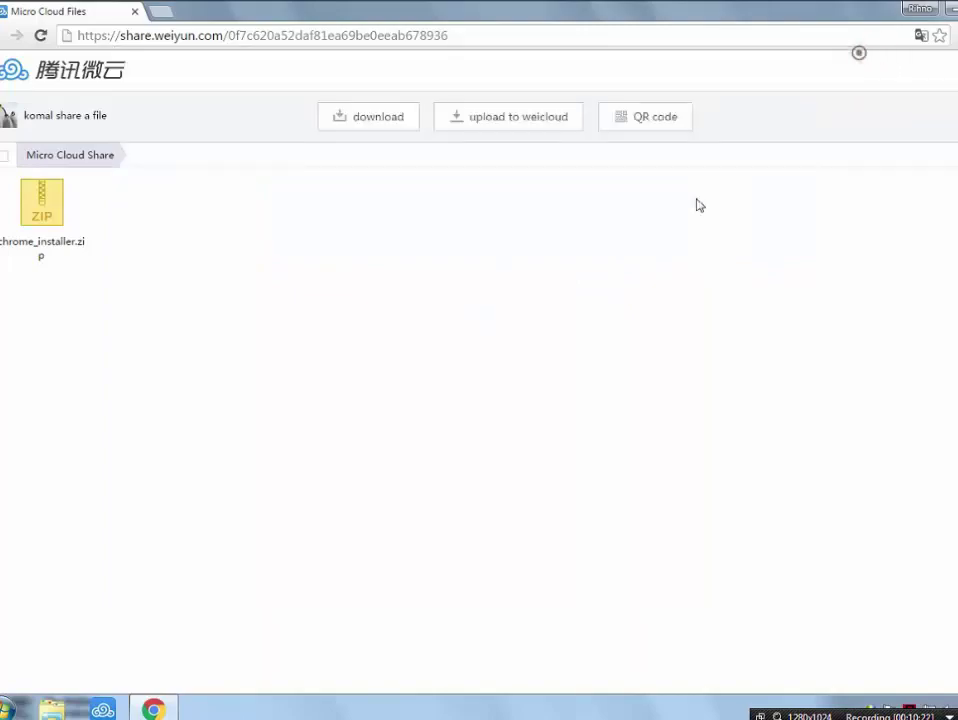